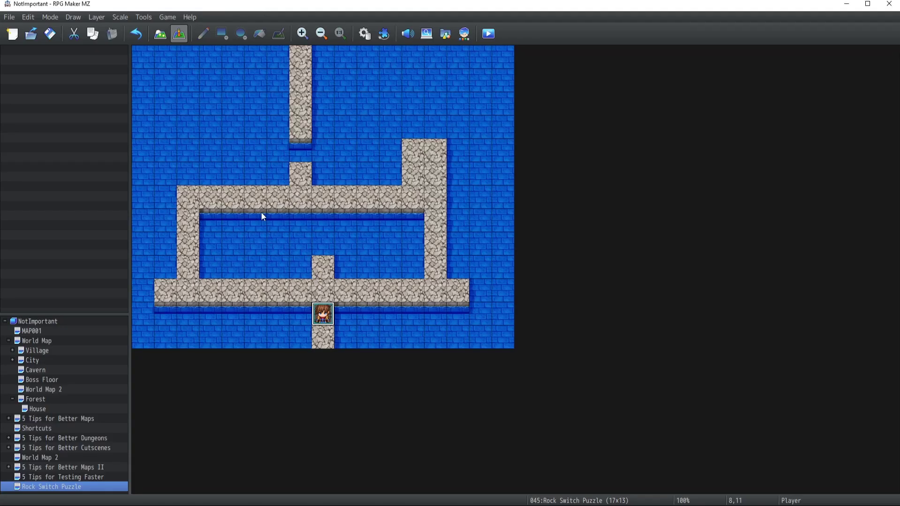
Create a new event on tile 2,7 of the left stone path named RockOne.
double_click(187, 222)
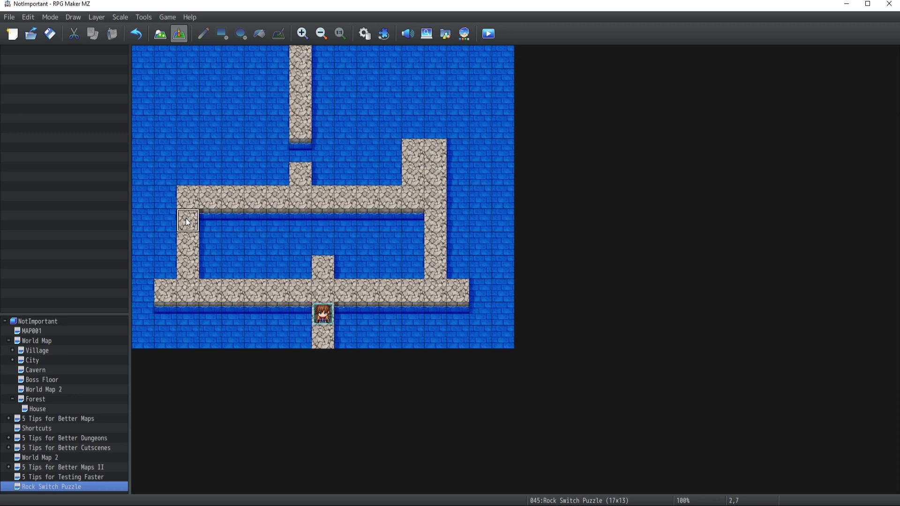
type("RockOne")
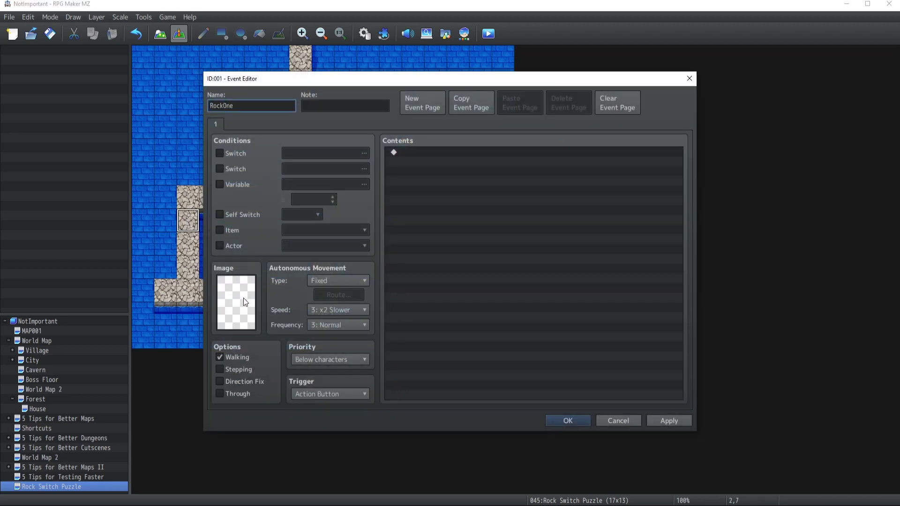
left_click(330, 360)
Give the event the brown rock image from the !Other1 sheet.
double_click(248, 283)
scroll(294, 240, "down", 7)
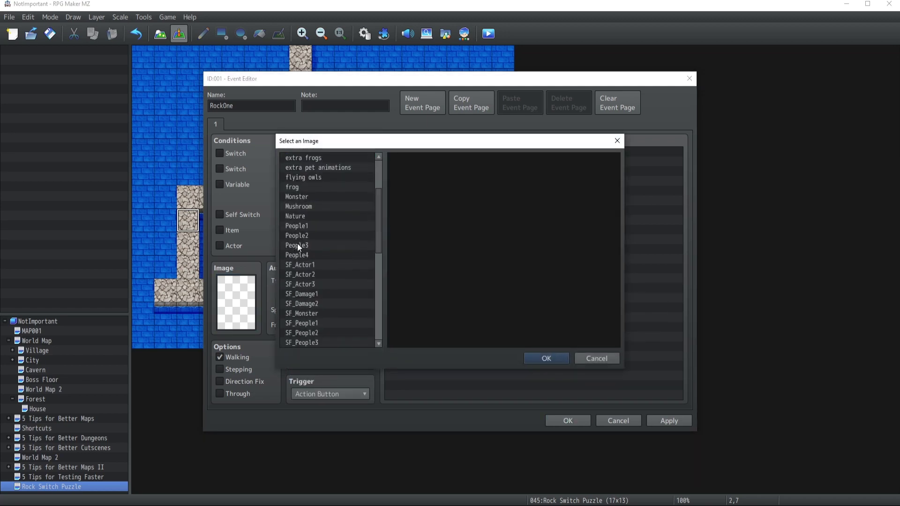
left_click(307, 243)
key("Up")
key("Up")
key("Up")
left_click(309, 243)
left_click(316, 263)
scroll(316, 265, "down", 2)
key("Down")
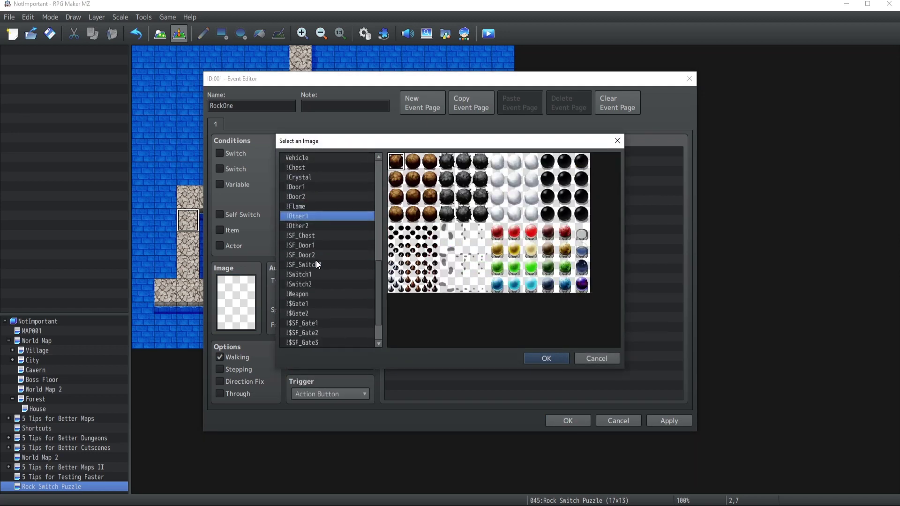
left_click(413, 162)
left_click(551, 362)
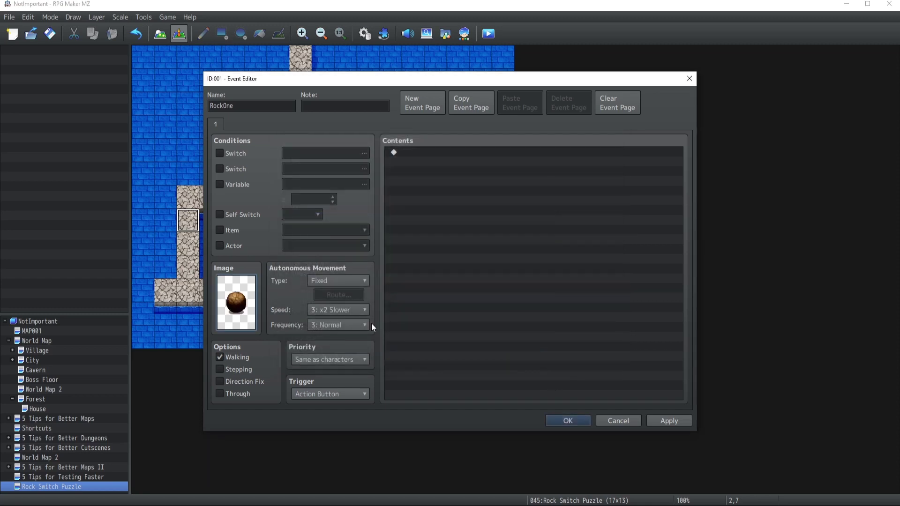
Set the trigger to Player Touch and start a Set Movement Route targeting This Event.
left_click(322, 394)
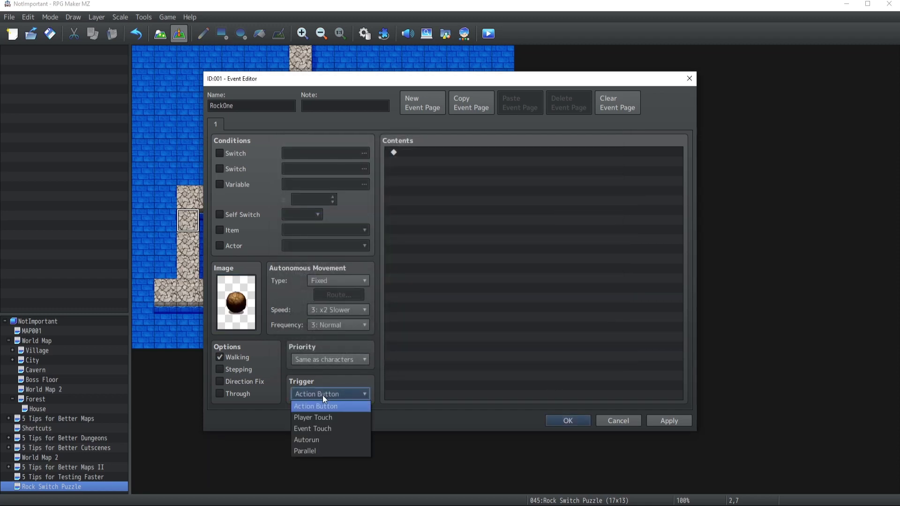
left_click(327, 417)
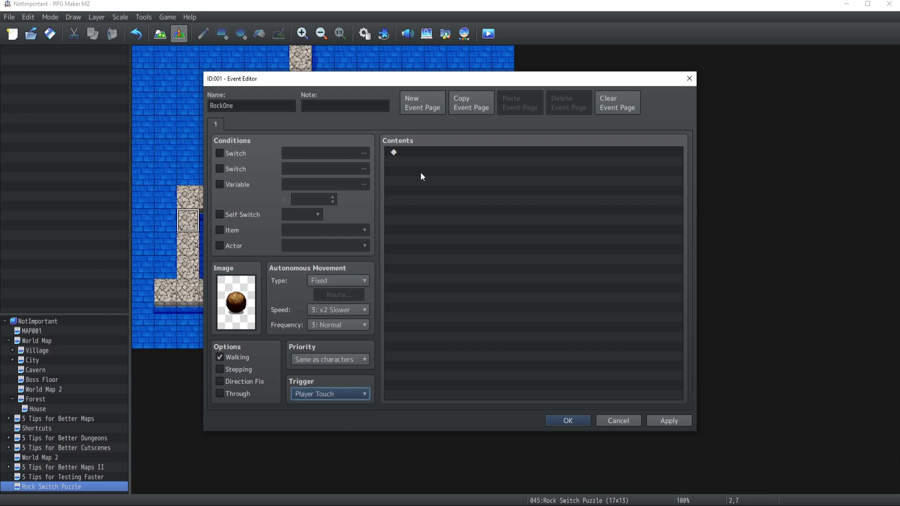
double_click(421, 153)
left_click(430, 126)
left_click(446, 204)
left_click(387, 167)
left_click(364, 190)
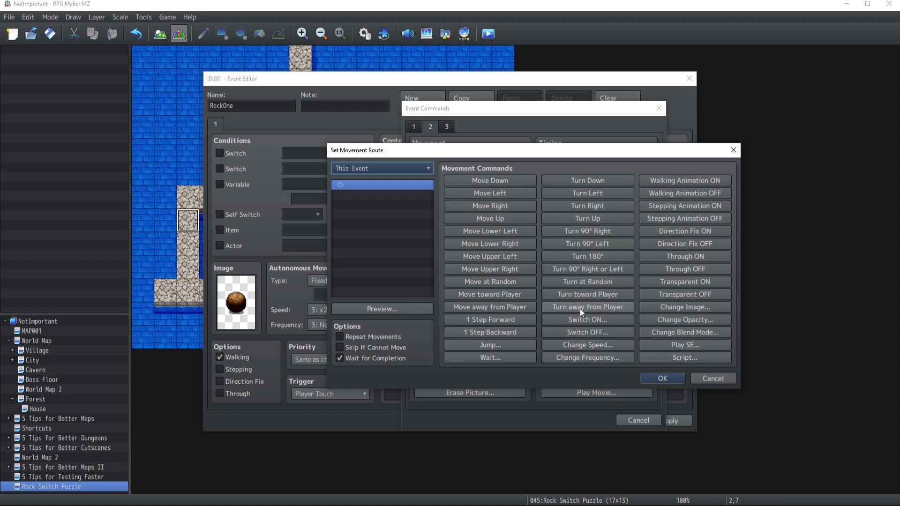
Add Move away from Player and a Play SE Earth3 command to RockOne's route.
left_click(476, 308)
left_click(379, 185)
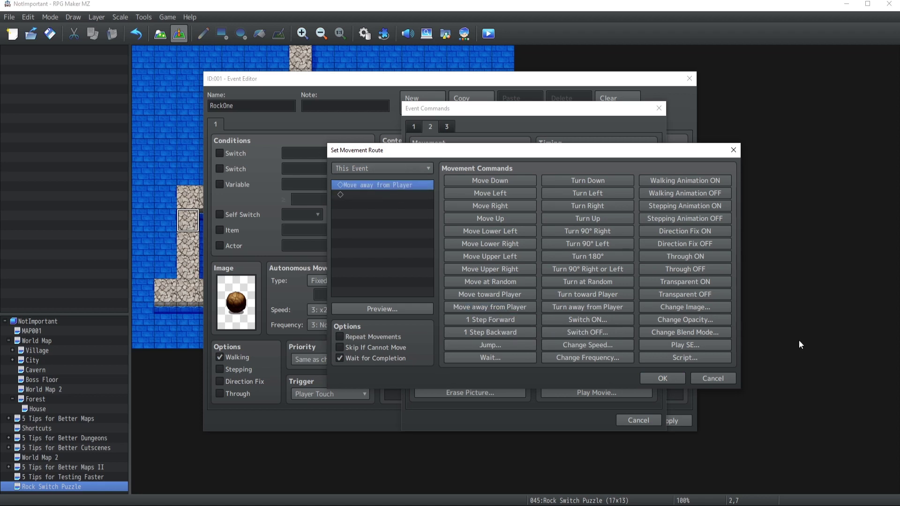
left_click(673, 345)
scroll(516, 240, "down", 15)
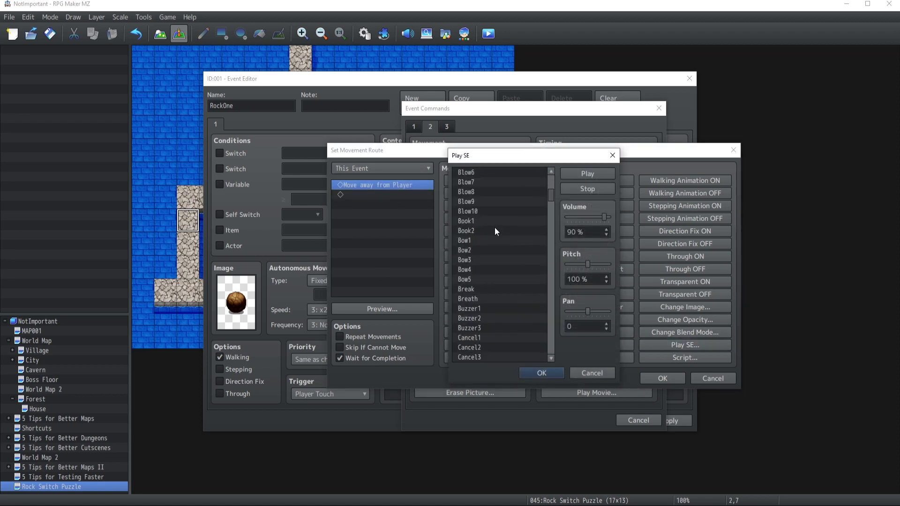
scroll(482, 249, "down", 15)
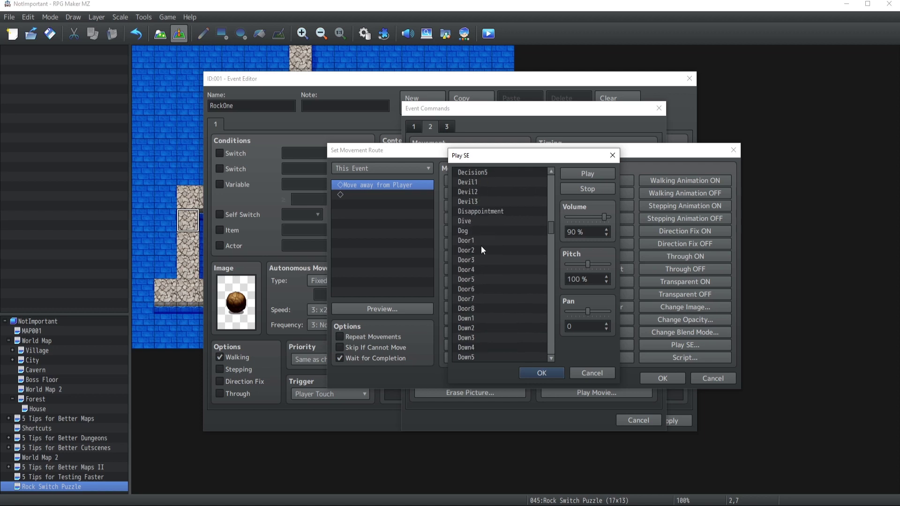
left_click(471, 201)
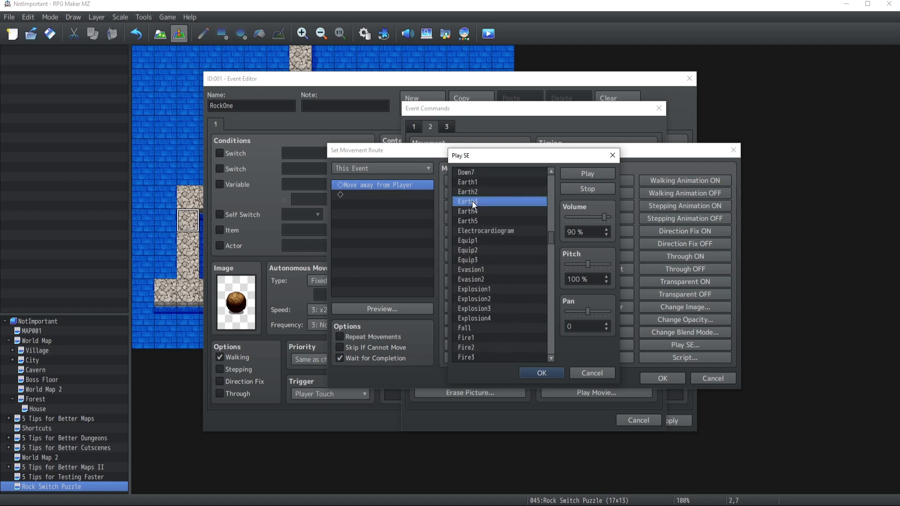
left_click(545, 377)
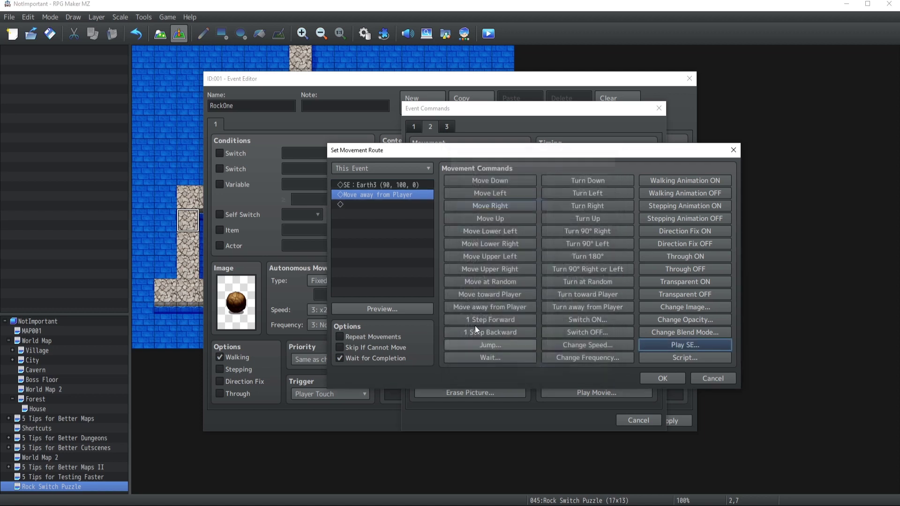
Tick Skip If Cannot Move, then confirm the route and save the RockOne event.
left_click(339, 347)
left_click(656, 377)
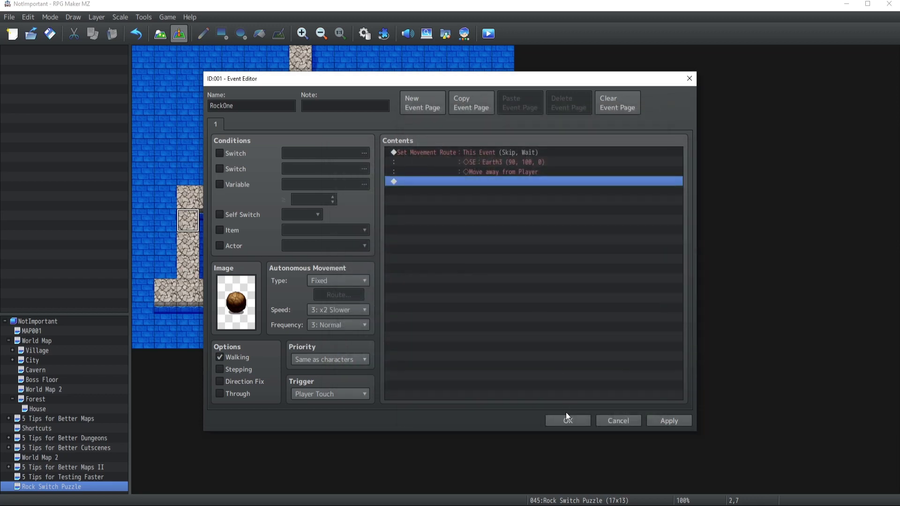
left_click(566, 419)
Paste a copy of RockOne at tile 13,8 and rename the copy RockTwo.
key("ctrl+c")
left_click(435, 242)
key("ctrl+v")
double_click(436, 241)
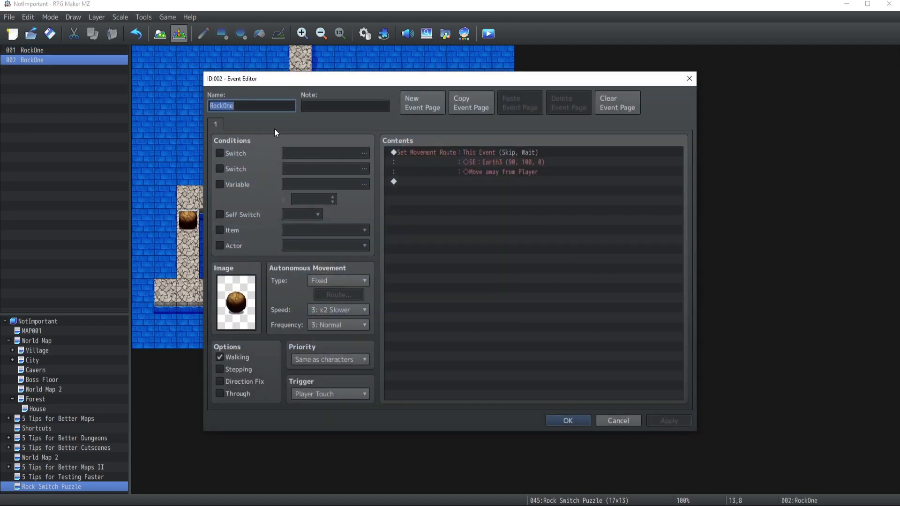
key("End")
key("BackSpace")
key("BackSpace")
key("BackSpace")
type("Twpo")
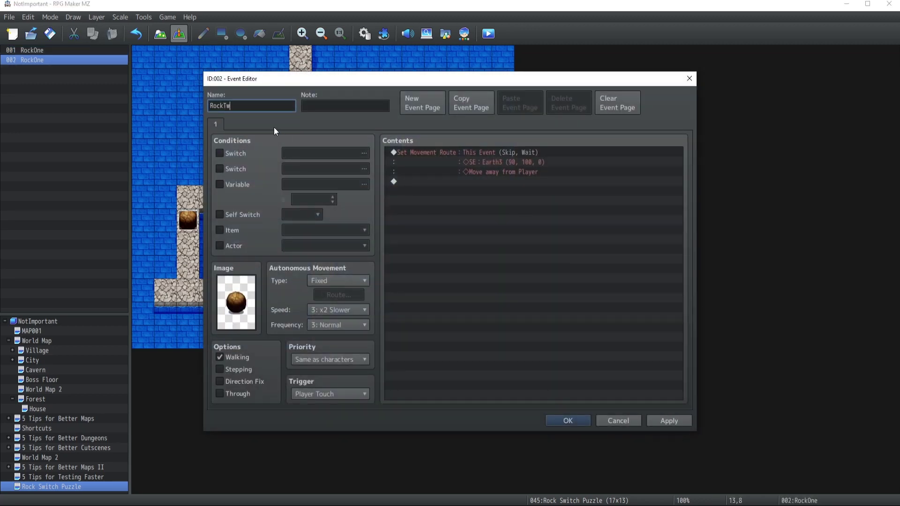
key("BackSpace")
key("BackSpace")
type("o")
left_click(567, 423)
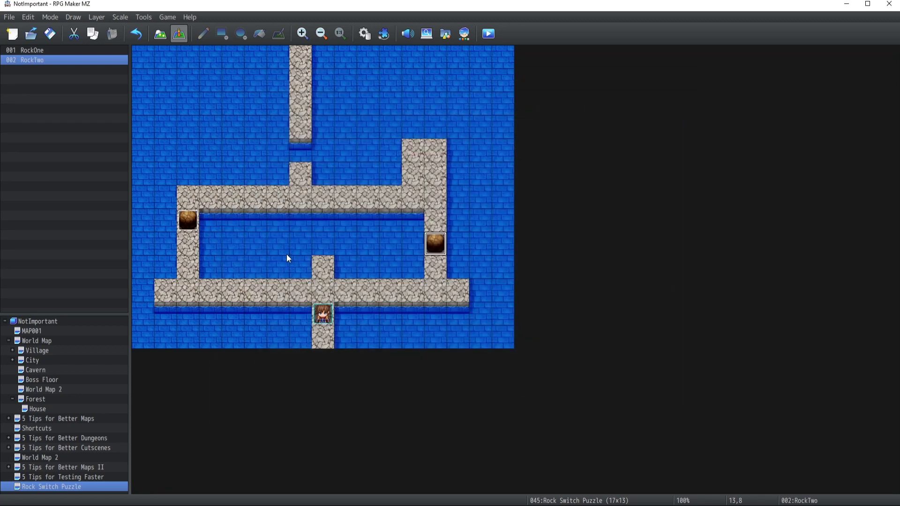
Create event SwitchOne at tile 1,10 with a raised green button from !Switch1.
double_click(167, 293)
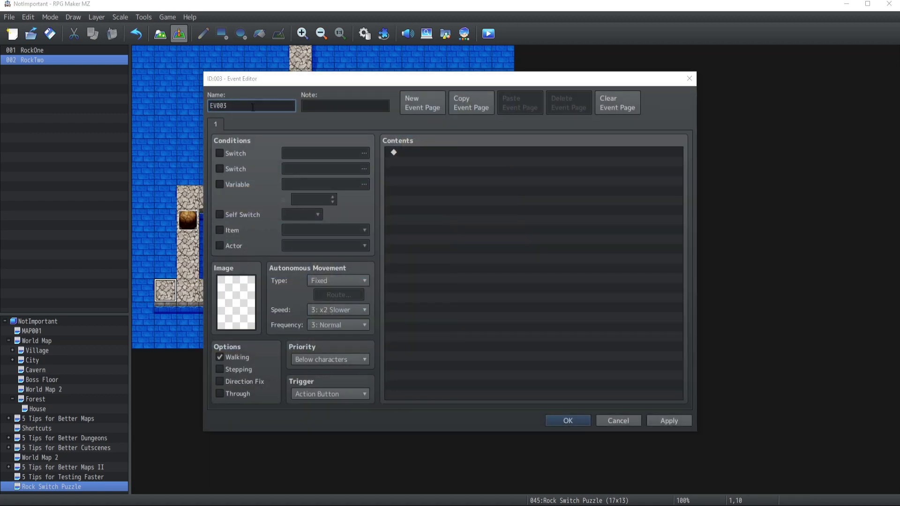
type("SwitchOne")
double_click(221, 308)
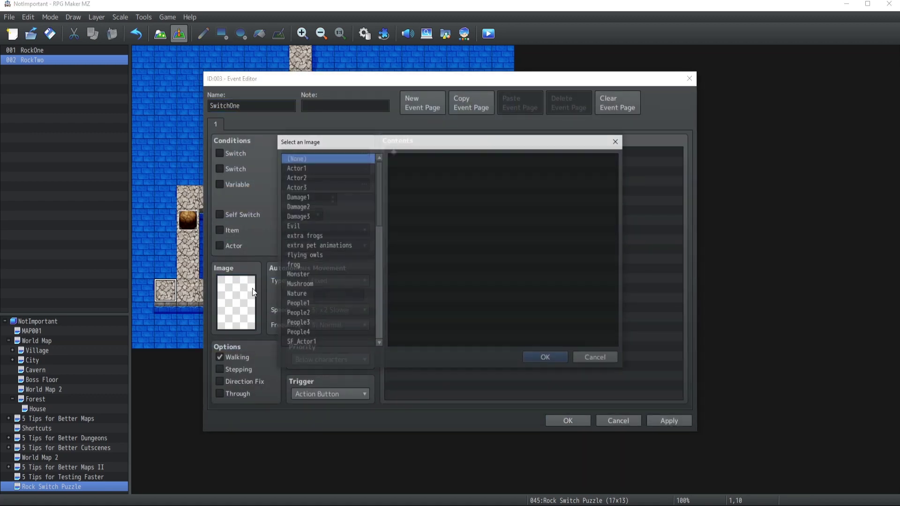
left_click(374, 176)
left_click_drag(381, 234, 378, 313)
scroll(379, 314, "down", 3)
left_click(336, 302)
key("Up")
key("Up")
key("Up")
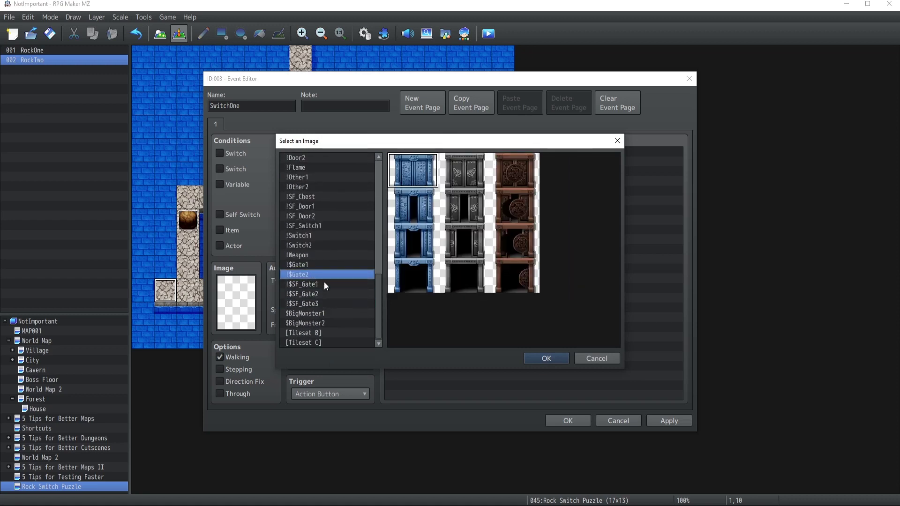
left_click(308, 224)
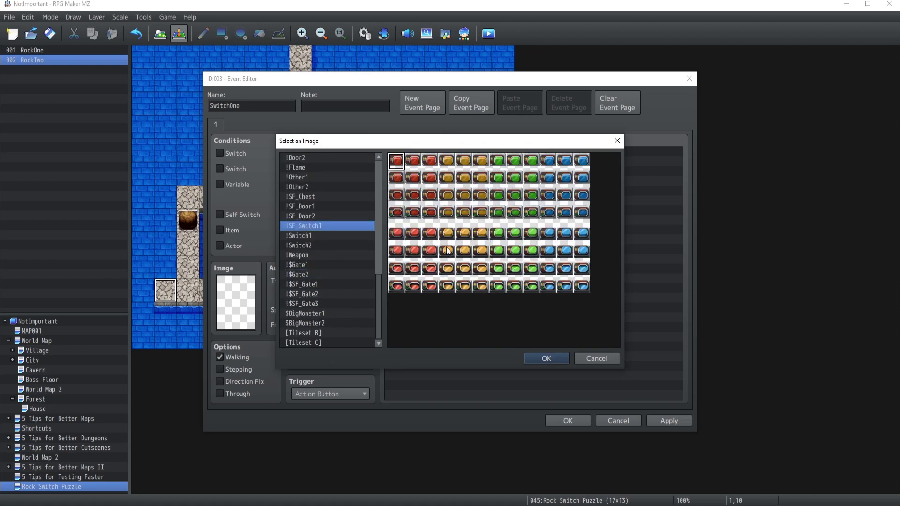
scroll(333, 231, "up", 1)
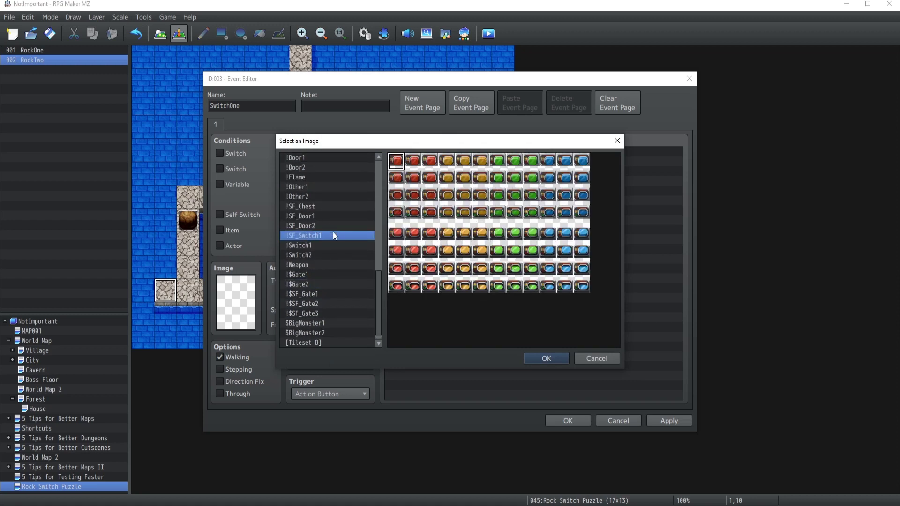
left_click(297, 255)
key("Up")
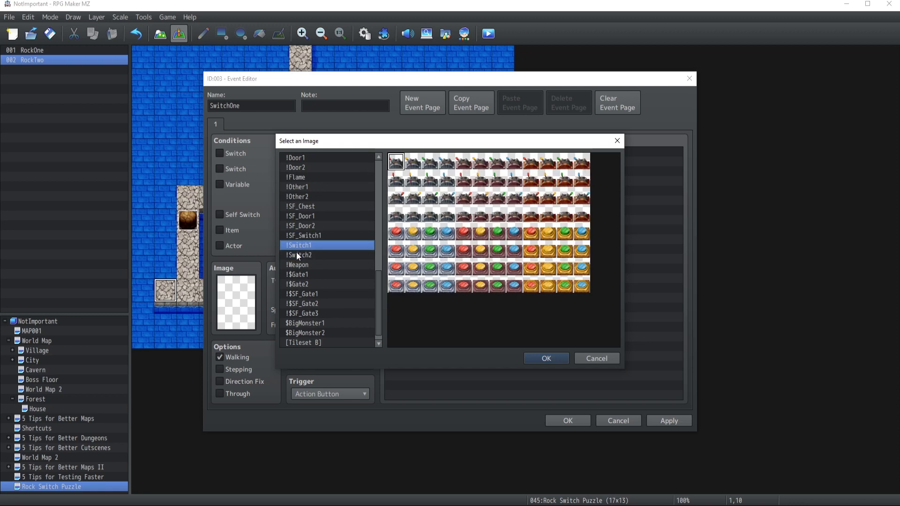
left_click(433, 234)
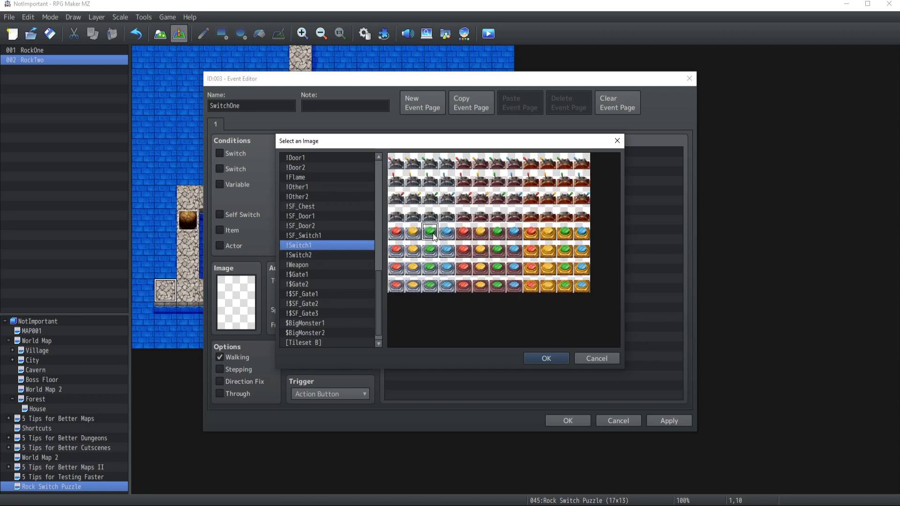
left_click(550, 359)
Duplicate the event page and give page 2 the flatter, pressed green switch image.
left_click(468, 102)
left_click(520, 103)
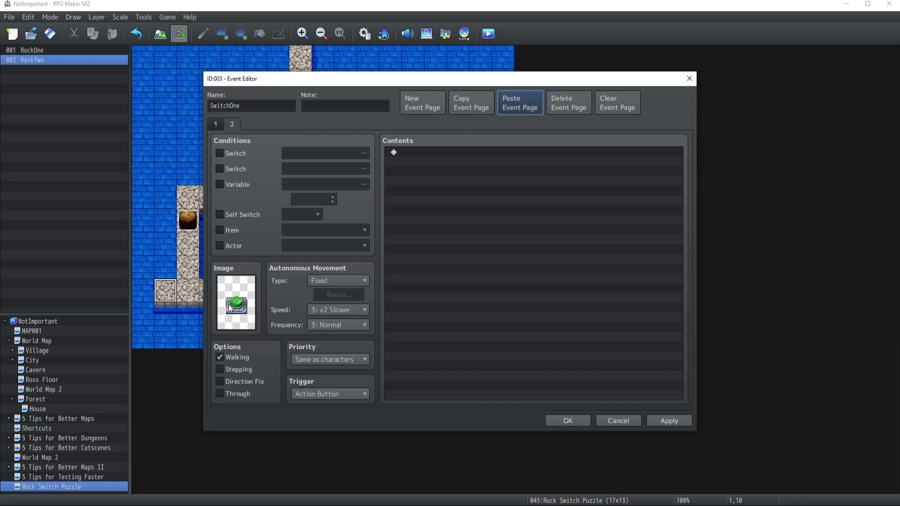
double_click(236, 303)
left_click(429, 286)
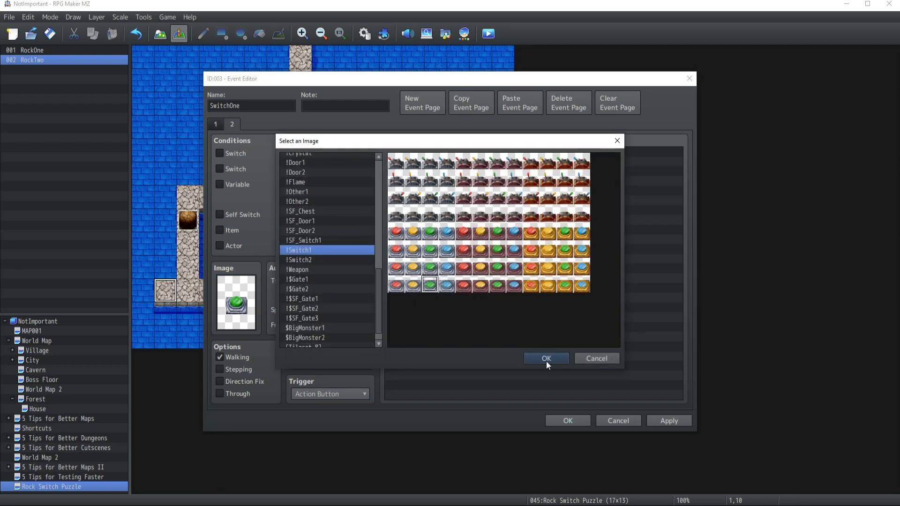
left_click(548, 359)
Tick Through on SwitchOne's first page, review page 2, and save the event.
left_click(218, 125)
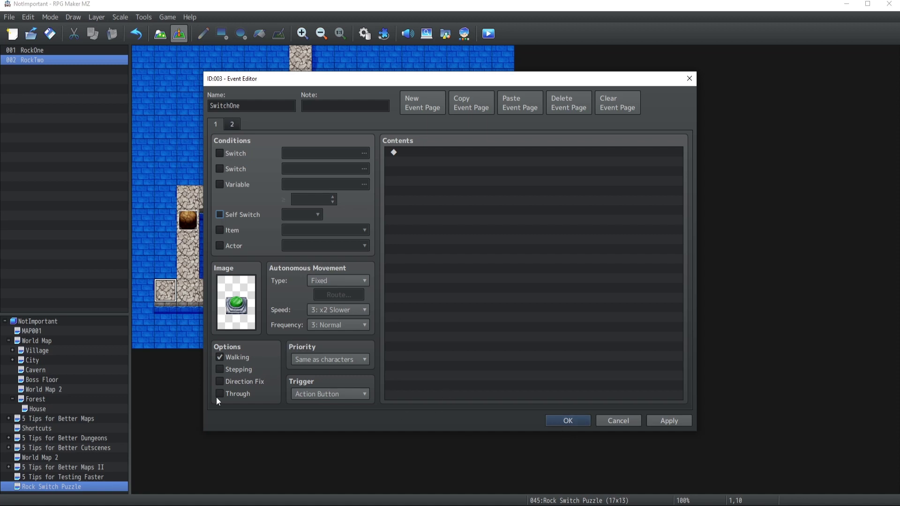
scroll(307, 361, "up", 1)
left_click(232, 125)
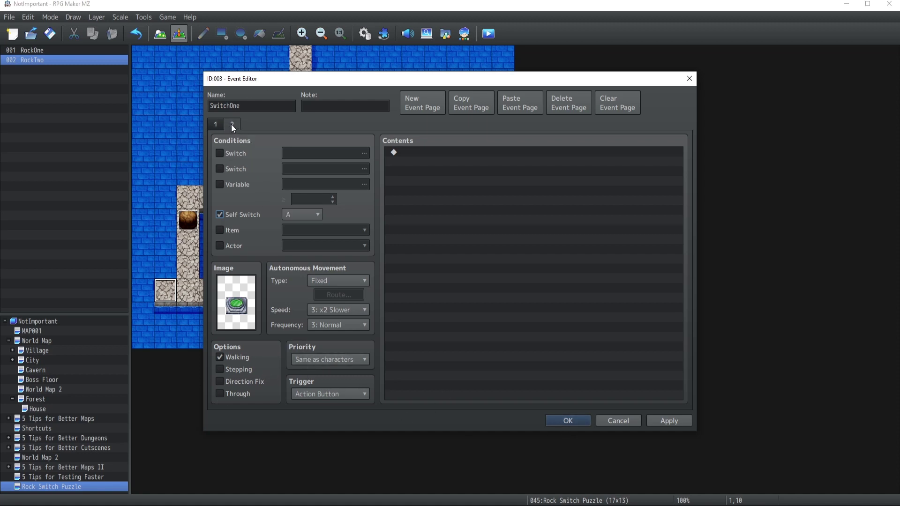
left_click(217, 125)
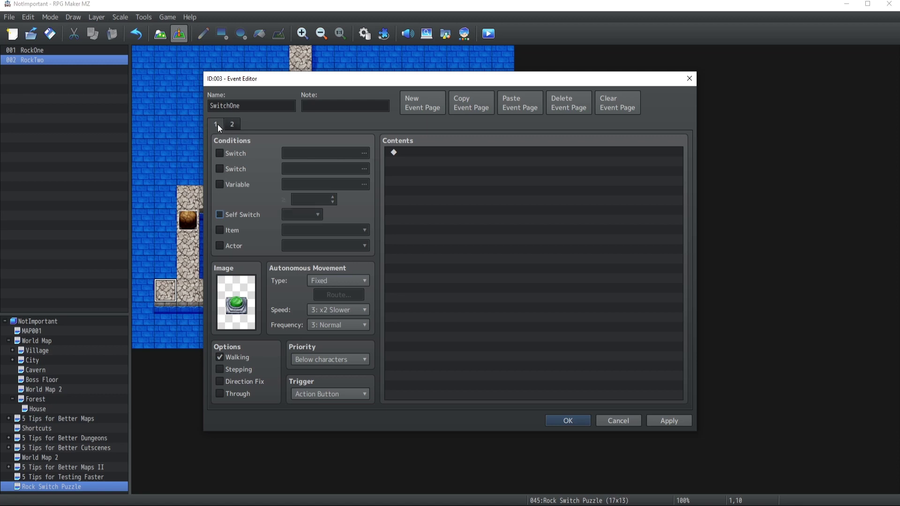
left_click(219, 395)
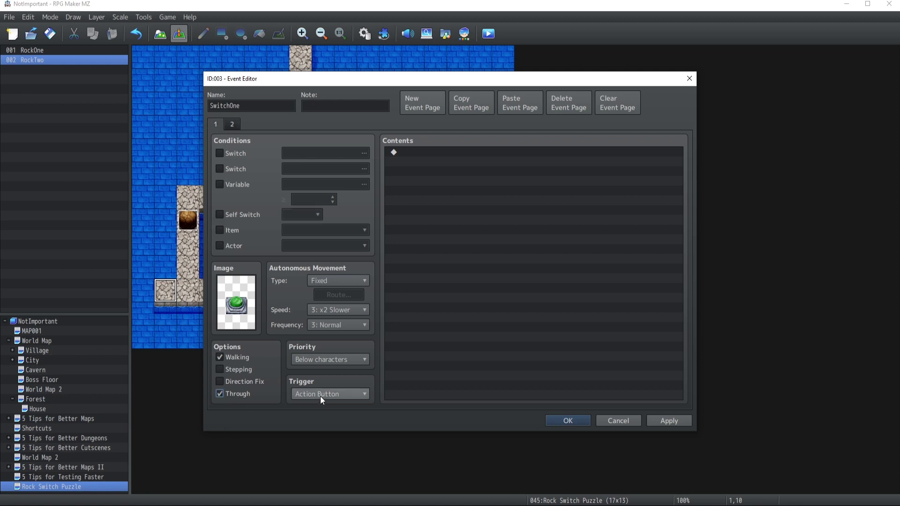
left_click(232, 125)
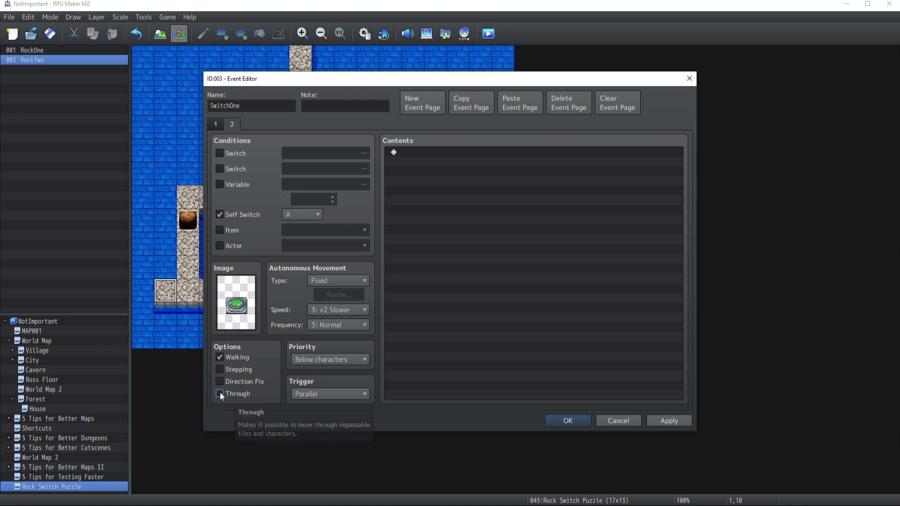
left_click(210, 125)
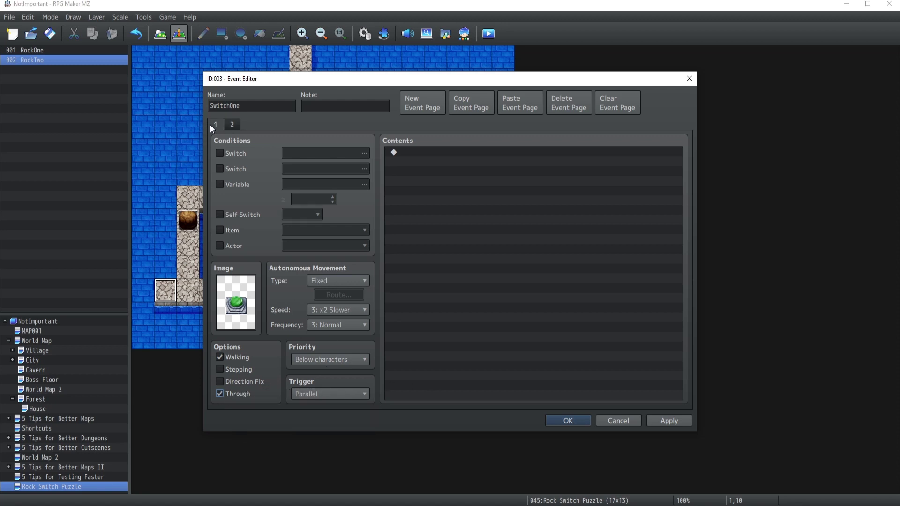
left_click(561, 423)
Paste a copy of SwitchOne at tile 8,9 and rename it SwitchTwo.
key("ctrl+c")
left_click(322, 274)
key("ctrl+v")
double_click(322, 268)
left_click(250, 107)
key("BackSpace")
key("BackSpace")
key("BackSpace")
type("Two")
key("Return")
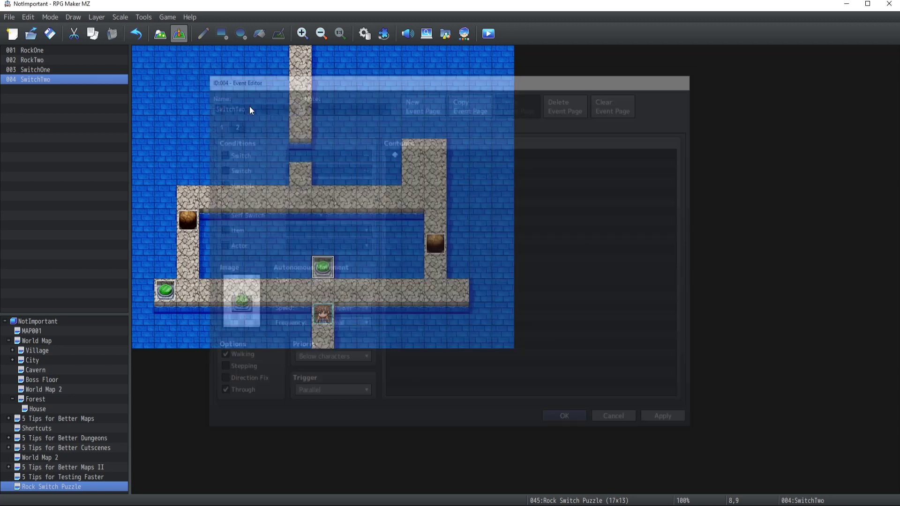
Paste another switch copy at tile 14,10 and rename it SwitchThree.
left_click(459, 293)
key("ctrl+v")
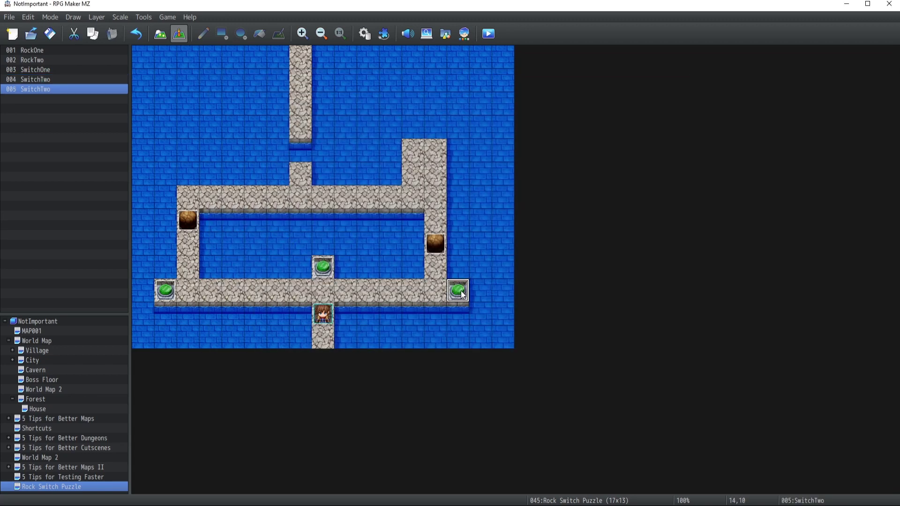
double_click(461, 294)
left_click(261, 112)
key("BackSpace")
key("BackSpace")
key("BackSpace")
type("Three")
key("Return")
Create event PuzzleManager on tile 0,0 with a Parallel trigger and save it.
double_click(145, 54)
type("PuzzleManager")
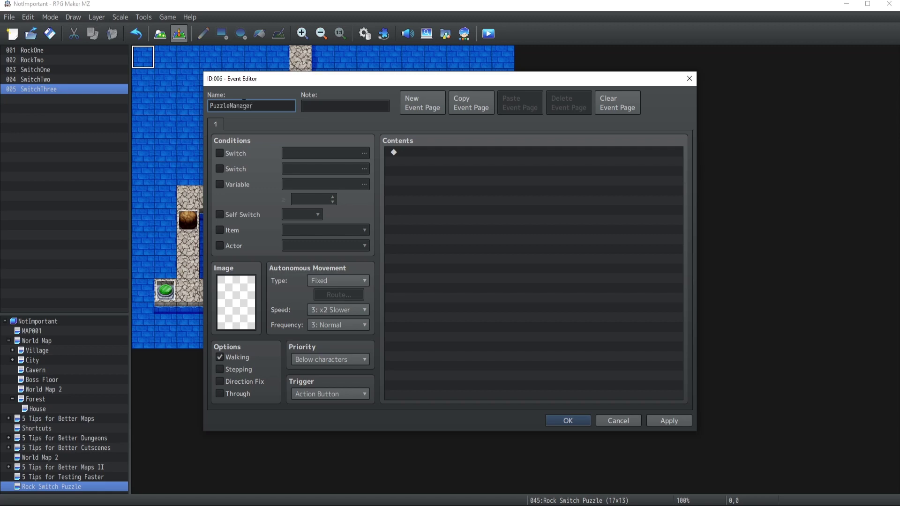
key("Return")
key("Return")
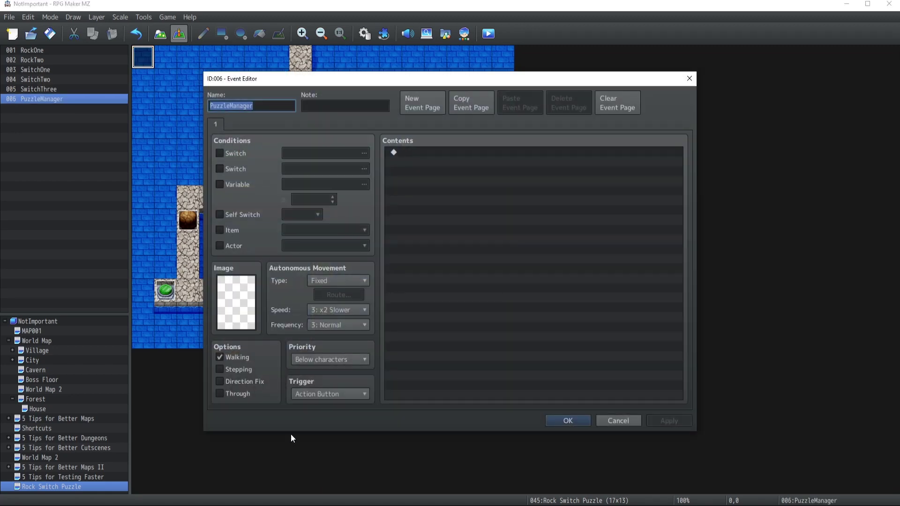
left_click(319, 394)
left_click(328, 452)
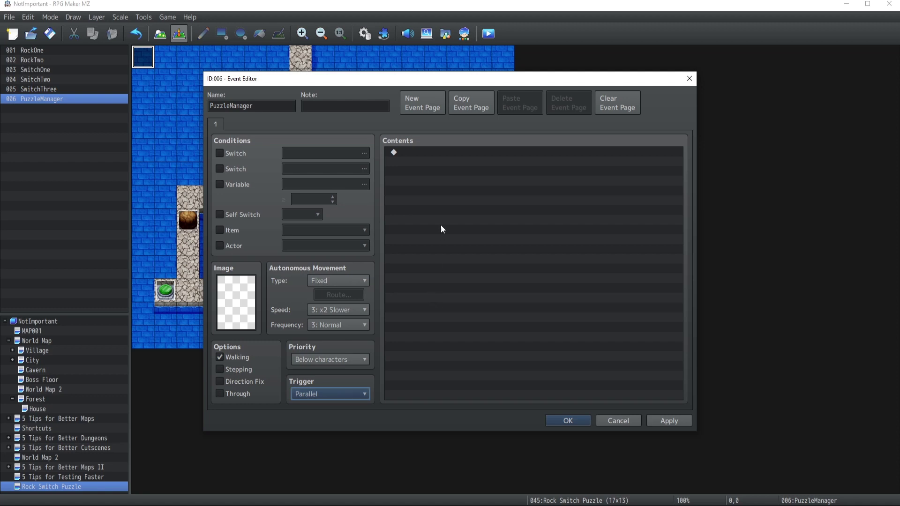
left_click(542, 247)
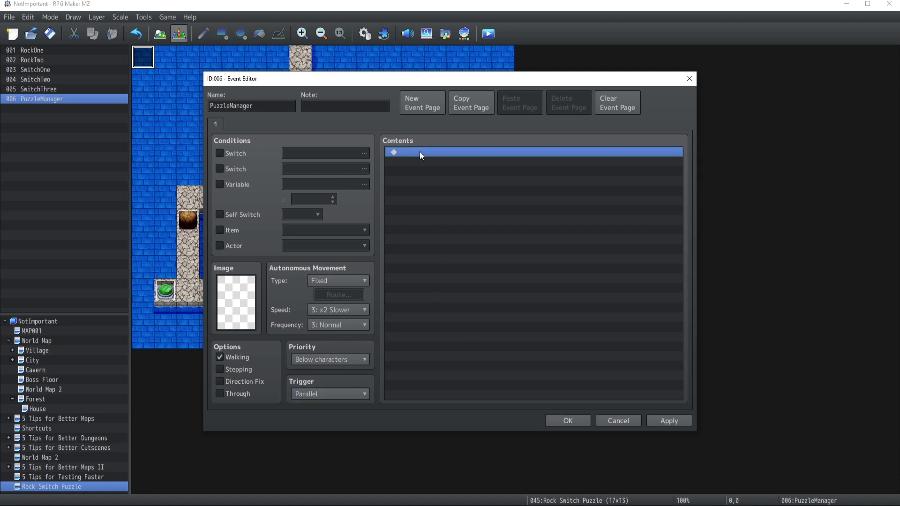
left_click(668, 421)
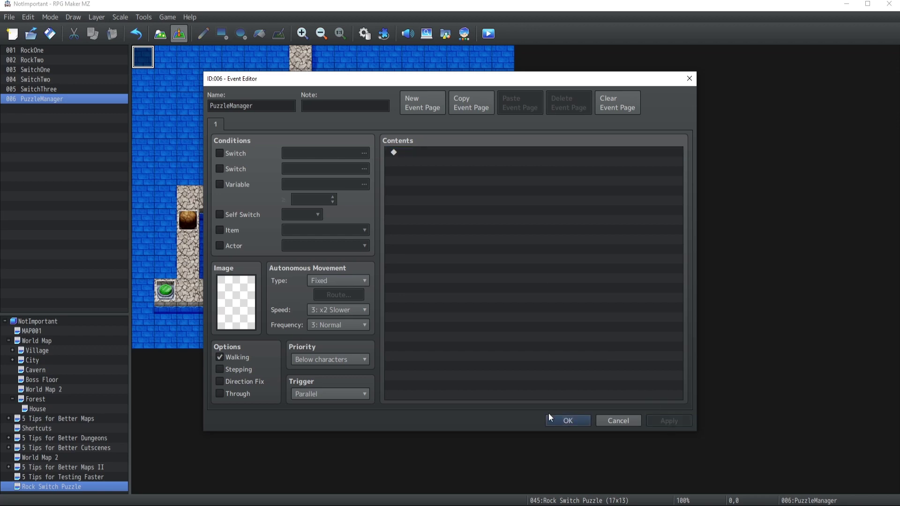
left_click(565, 420)
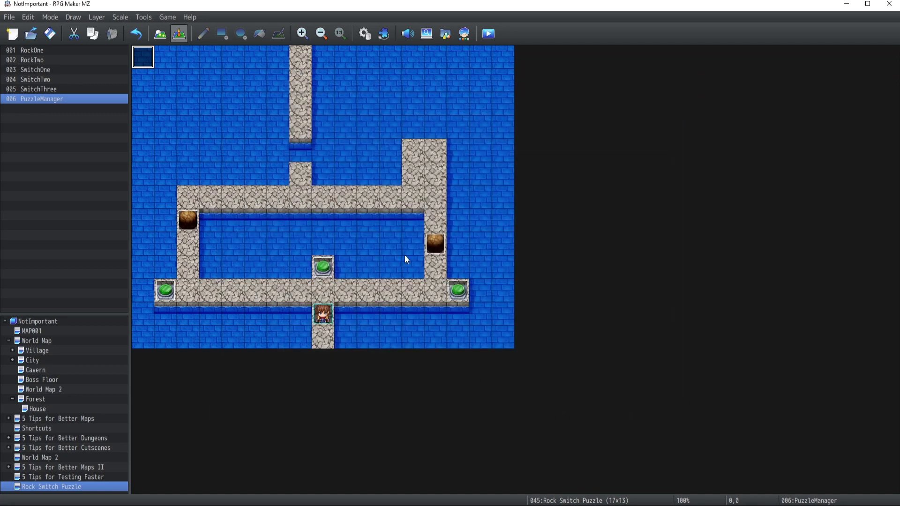
left_click(427, 241)
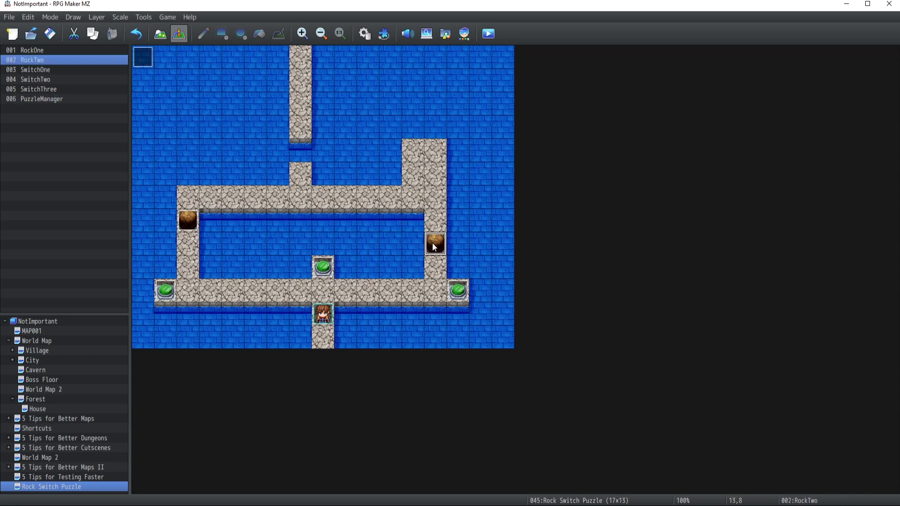
left_click(466, 290)
left_click(169, 289)
left_click(151, 293)
left_click(172, 291)
left_click(451, 291)
left_click(170, 293)
left_click(458, 292)
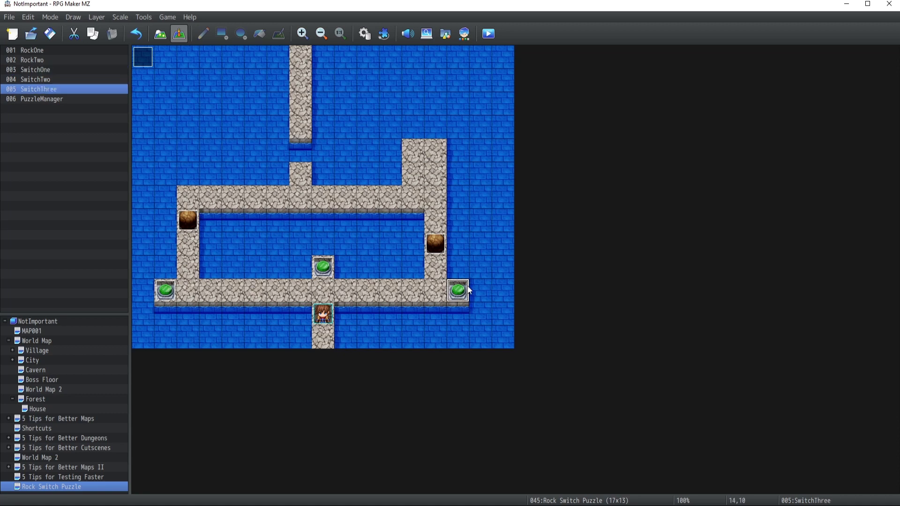
left_click(326, 269)
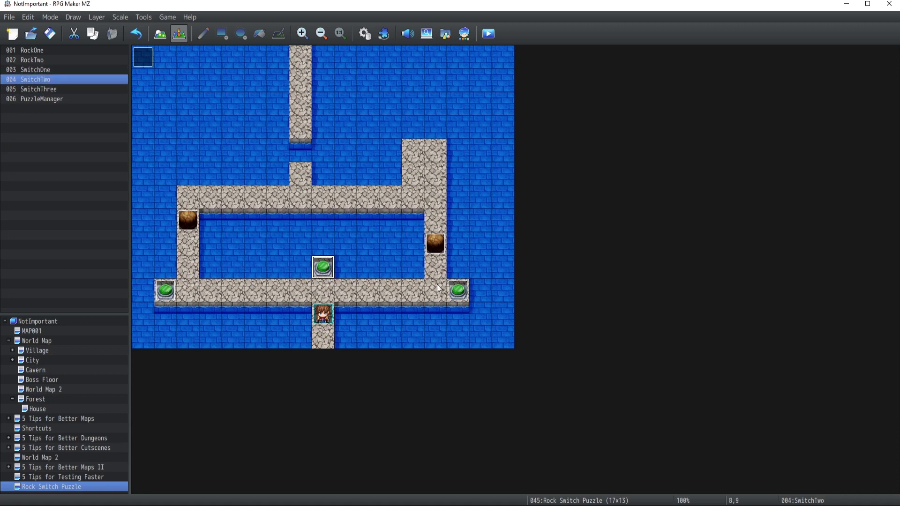
Create a Bridge event at tile 7,4 and duplicate its page as page 2.
double_click(299, 148)
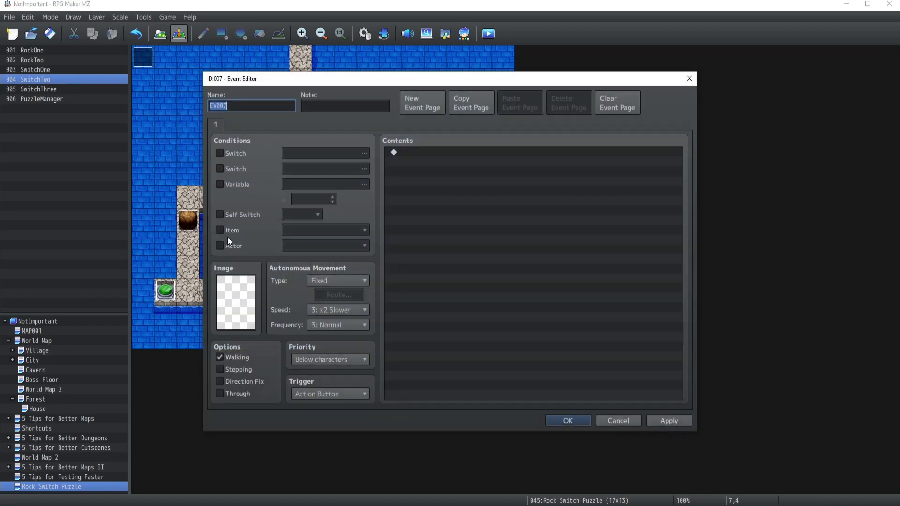
type("Bridge")
left_click(467, 203)
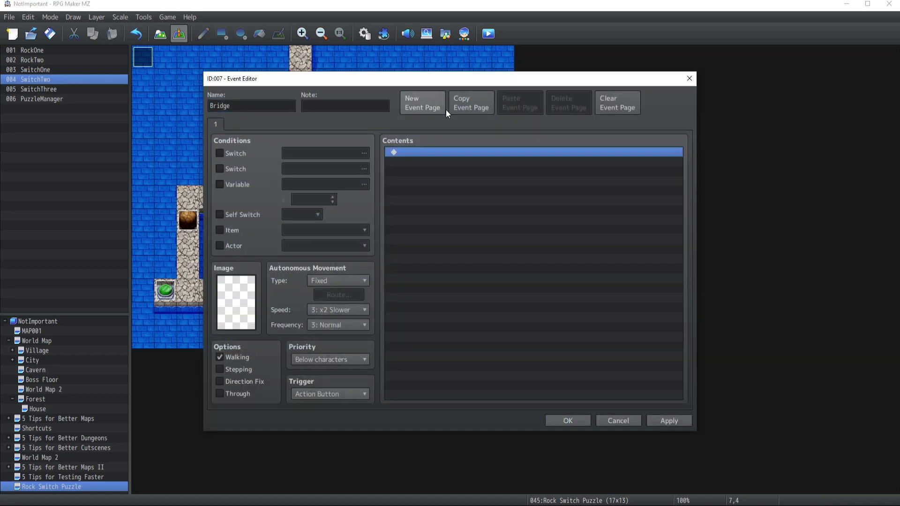
left_click(462, 104)
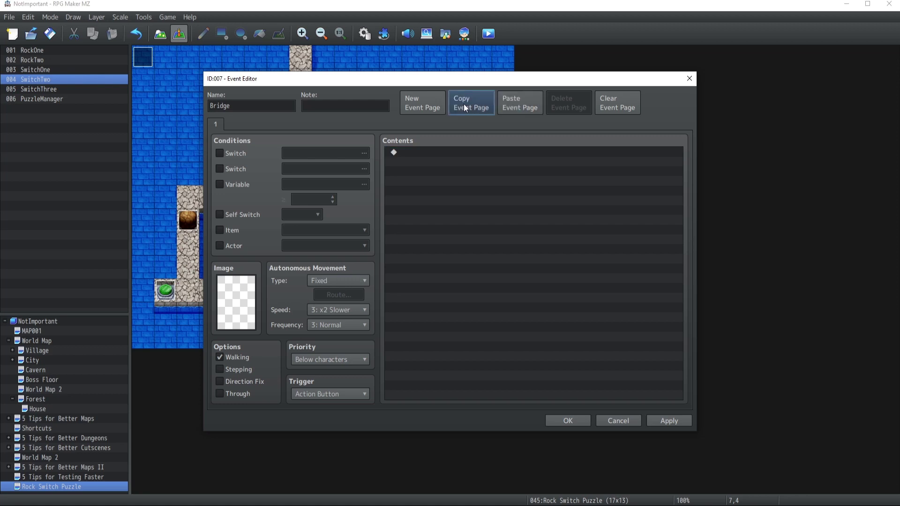
left_click(509, 99)
Raise the variable count to 40 and make page 2 require variable 0021 bridgePuzzle.
left_click(219, 185)
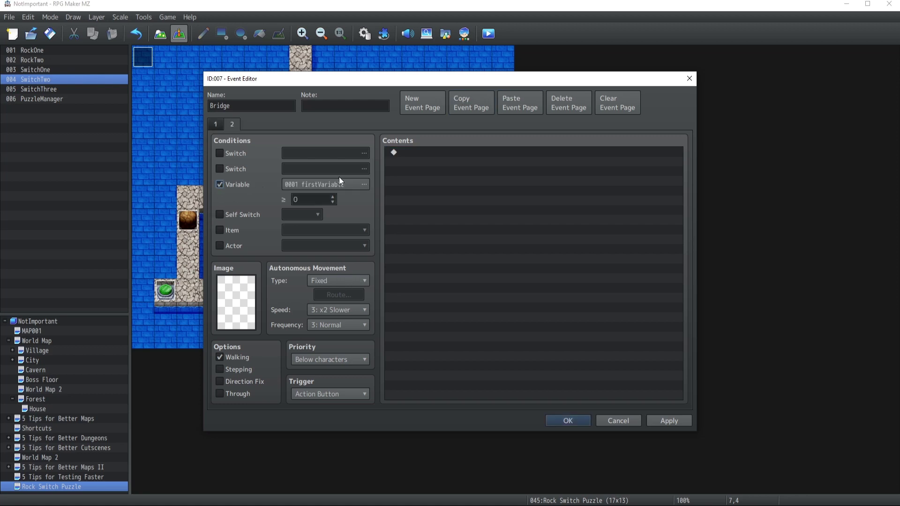
left_click(365, 184)
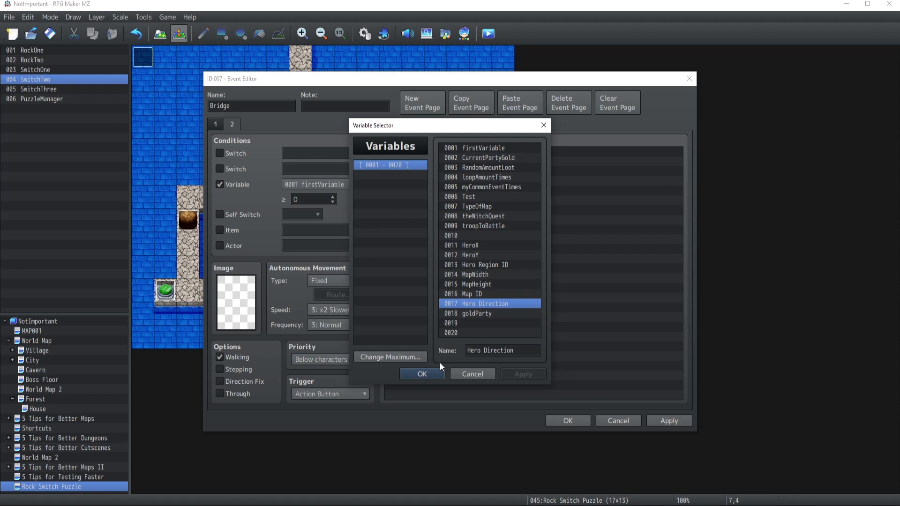
left_click(390, 357)
type("40")
left_click(370, 381)
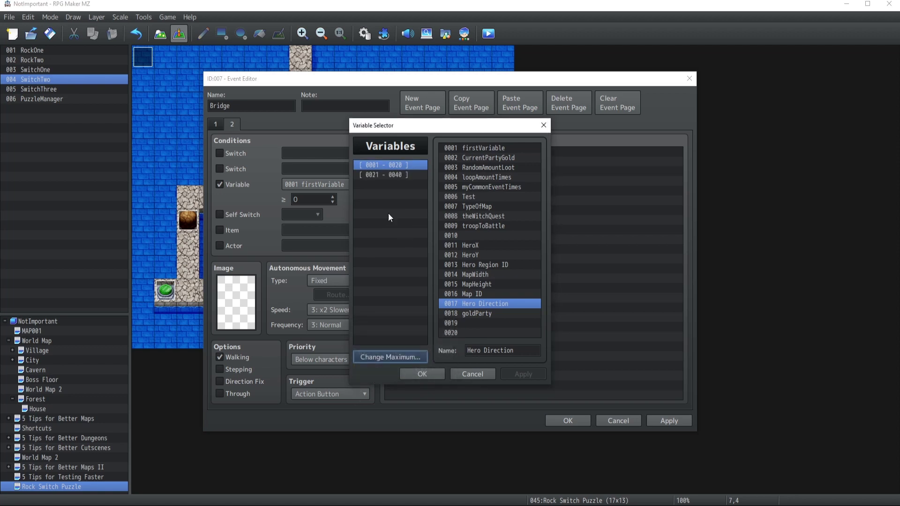
left_click(384, 175)
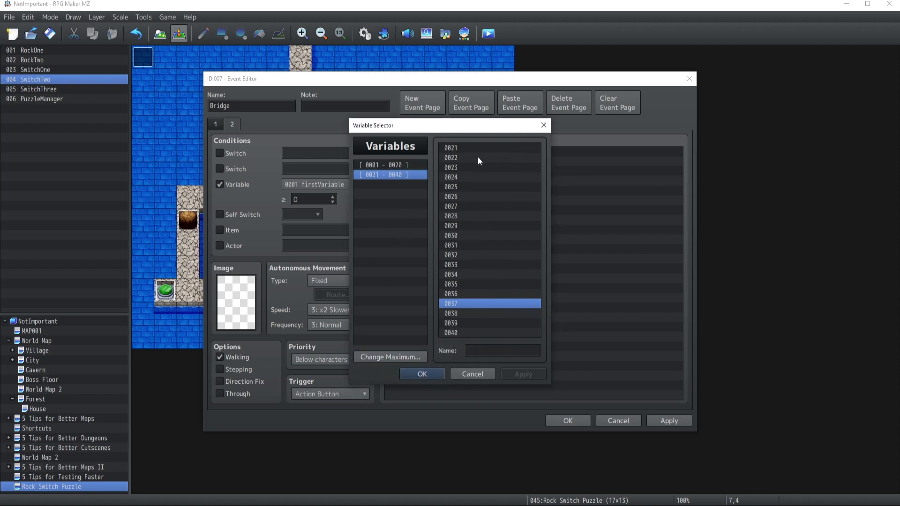
left_click(491, 355)
type("bridgePuzzl")
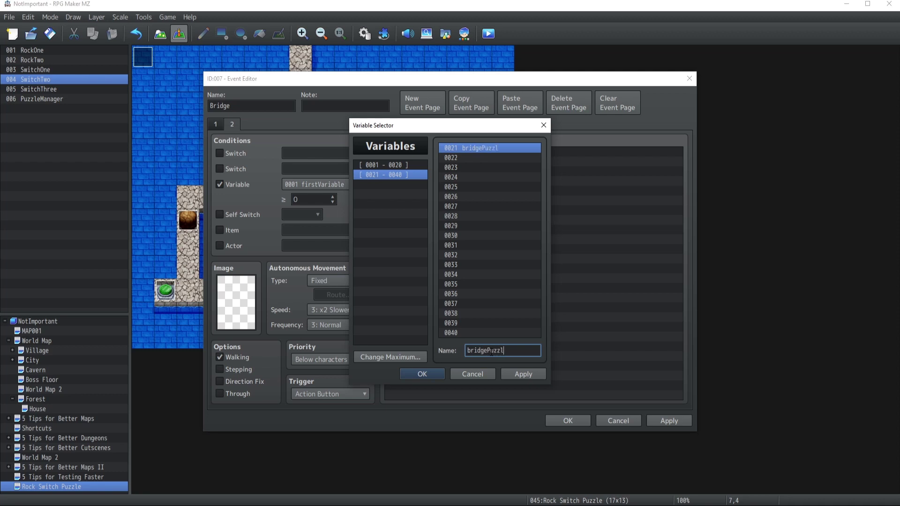
type("e")
left_click(422, 374)
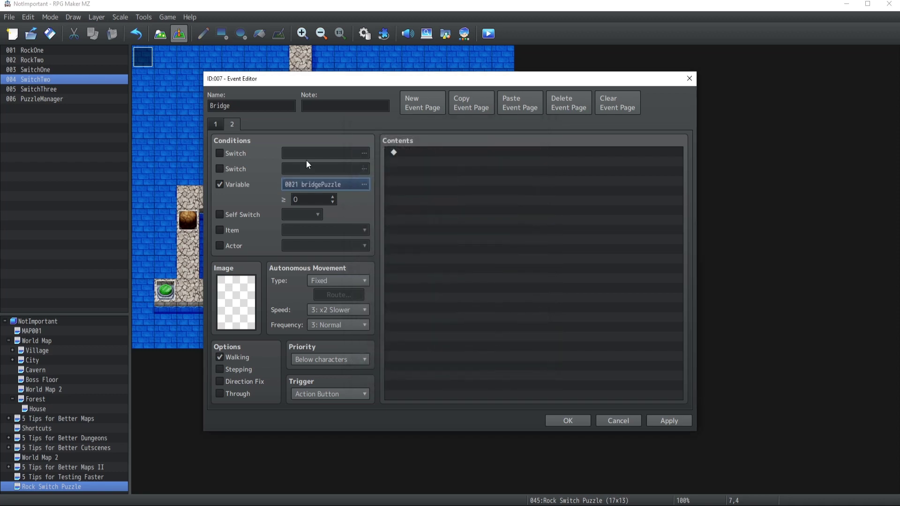
left_click(333, 196)
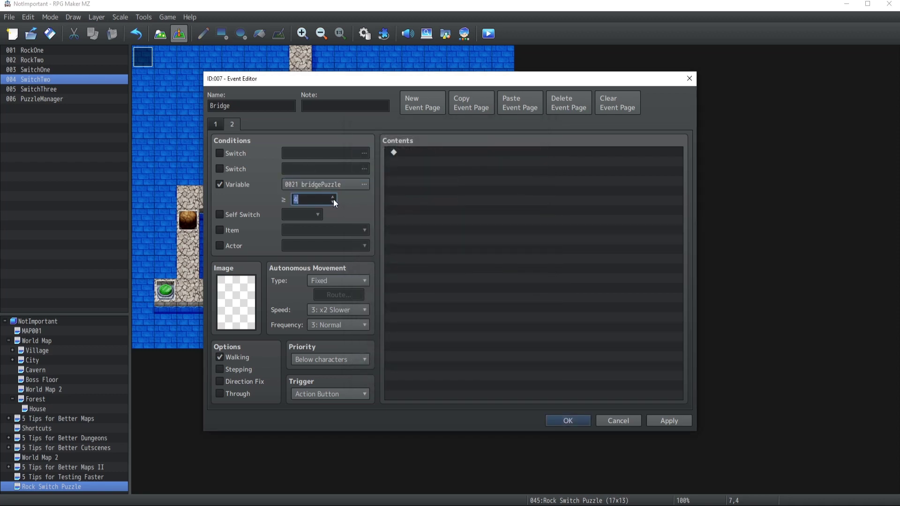
Give page 2 the bridge tile from Tileset B and a Parallel trigger.
double_click(249, 319)
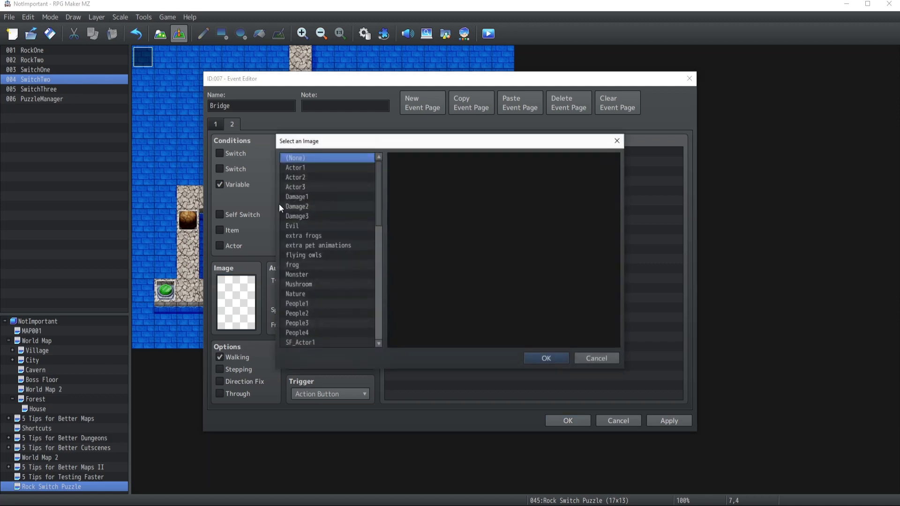
left_click_drag(378, 185, 377, 291)
left_click(309, 275)
left_click(315, 324)
left_click(316, 332)
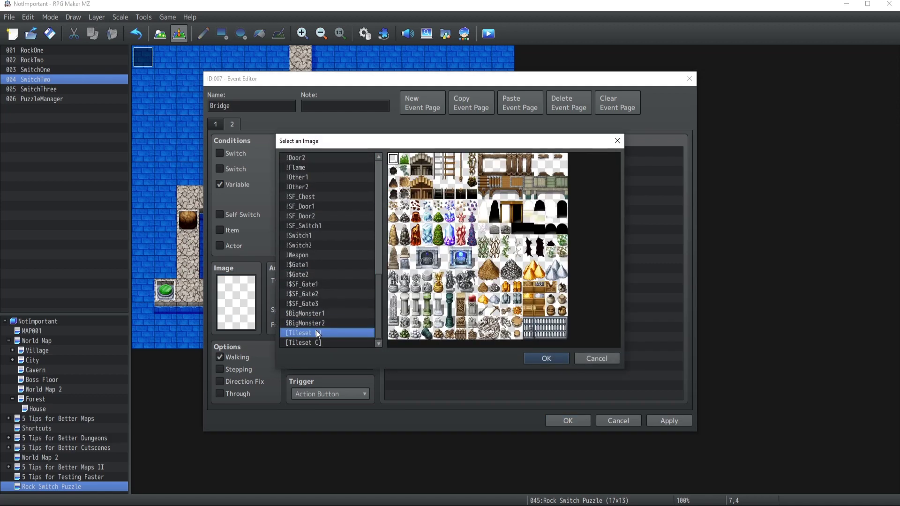
double_click(486, 185)
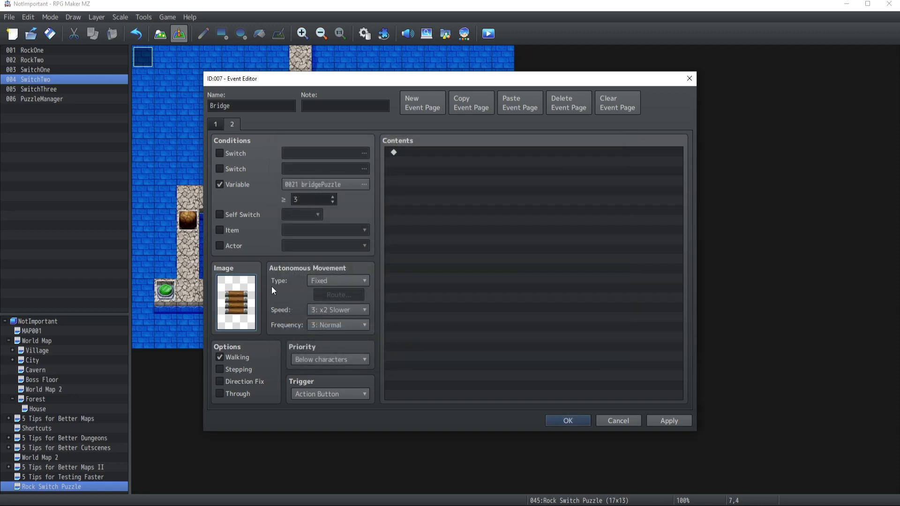
left_click(307, 395)
left_click(311, 451)
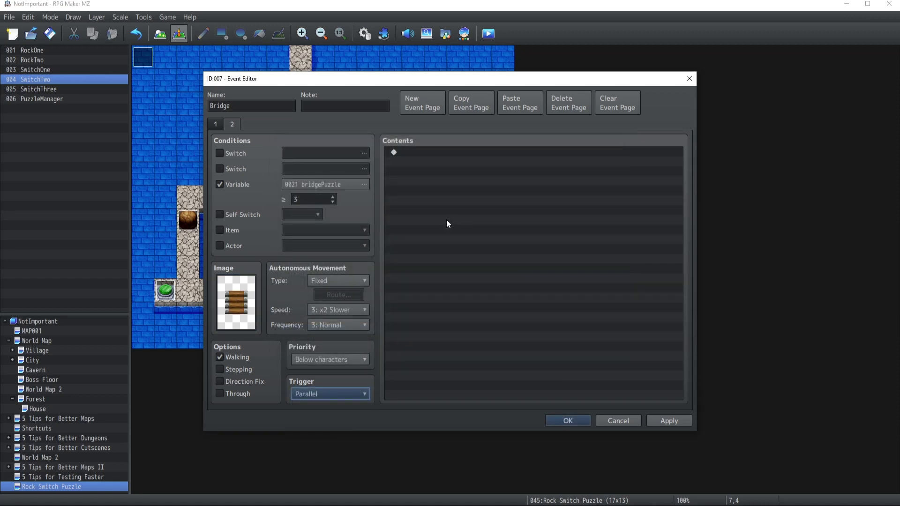
double_click(418, 160)
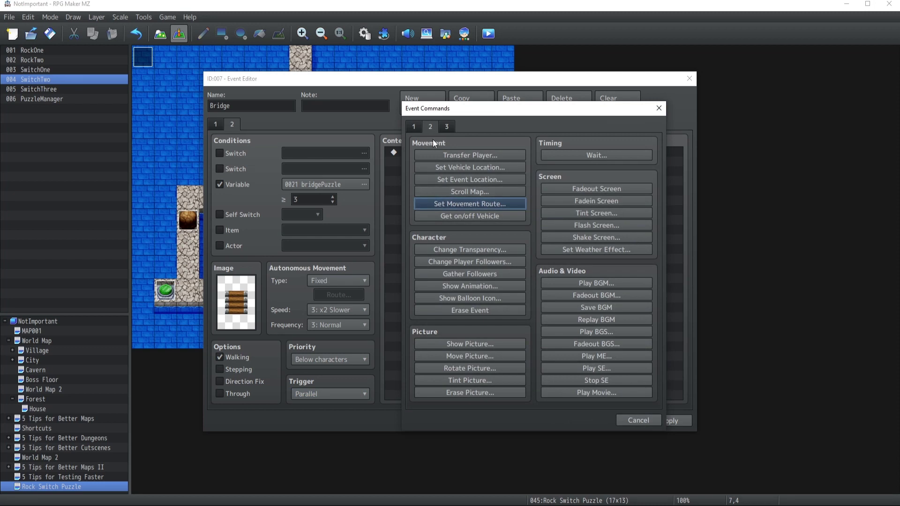
Add Show Animation 0040 Flash on This Event with Wait to page 2.
left_click(486, 286)
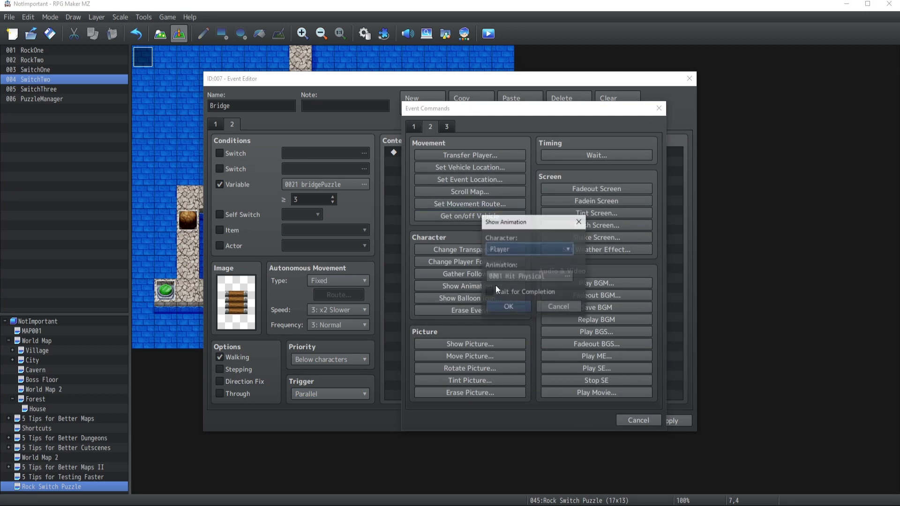
left_click(533, 248)
left_click(524, 271)
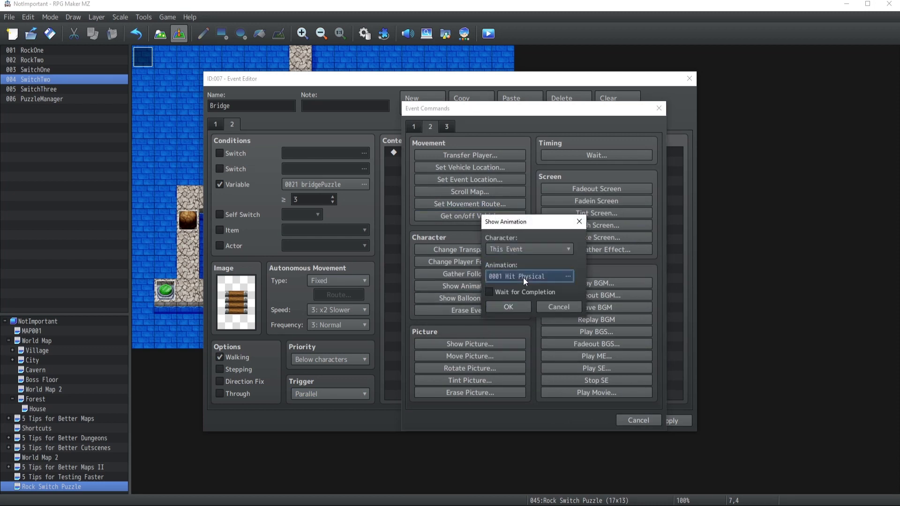
left_click(523, 278)
scroll(412, 293, "down", 1)
left_click(413, 293)
scroll(406, 288, "down", 7)
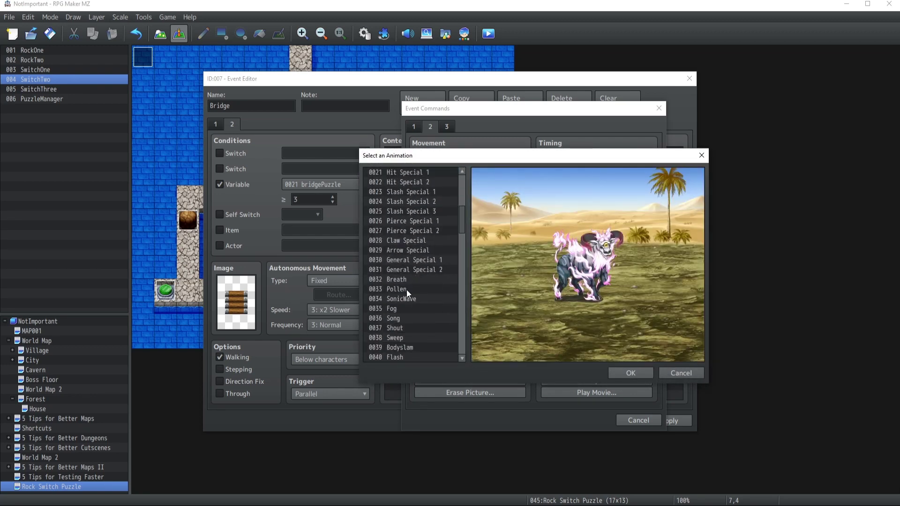
left_click(400, 309)
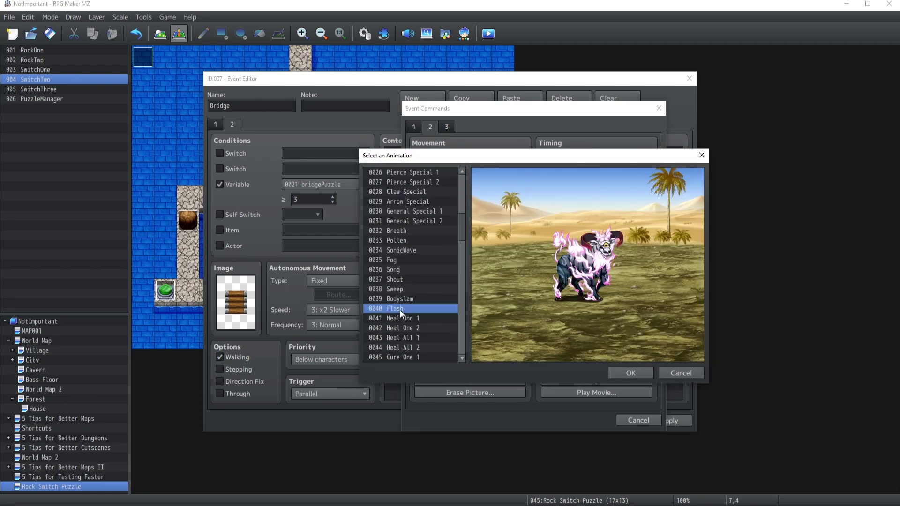
left_click(630, 372)
left_click(522, 292)
left_click(505, 305)
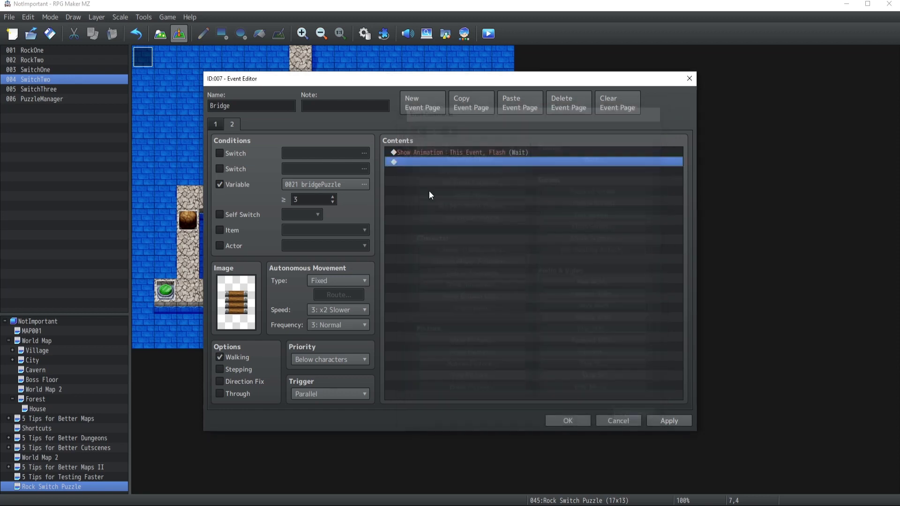
Add Control Self Switch A = ON, then copy page 2 as a new page 3.
double_click(417, 157)
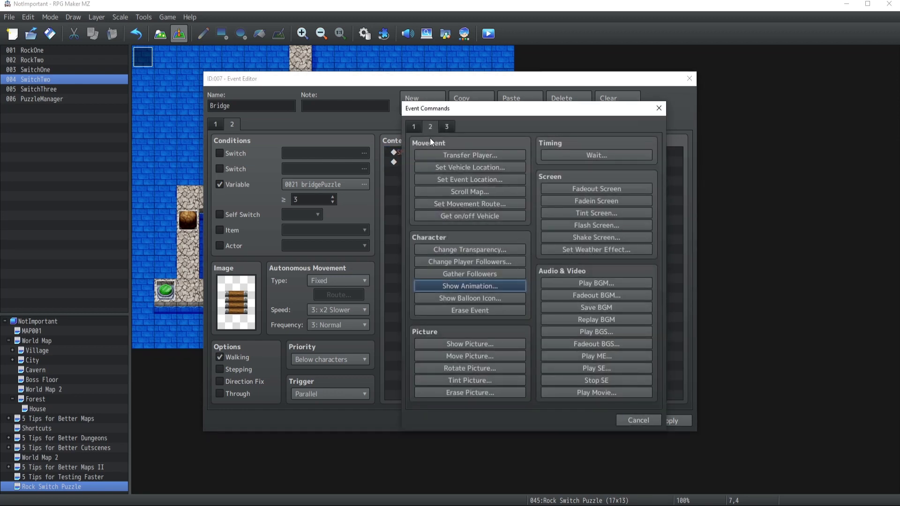
left_click(413, 126)
left_click(471, 263)
left_click(513, 289)
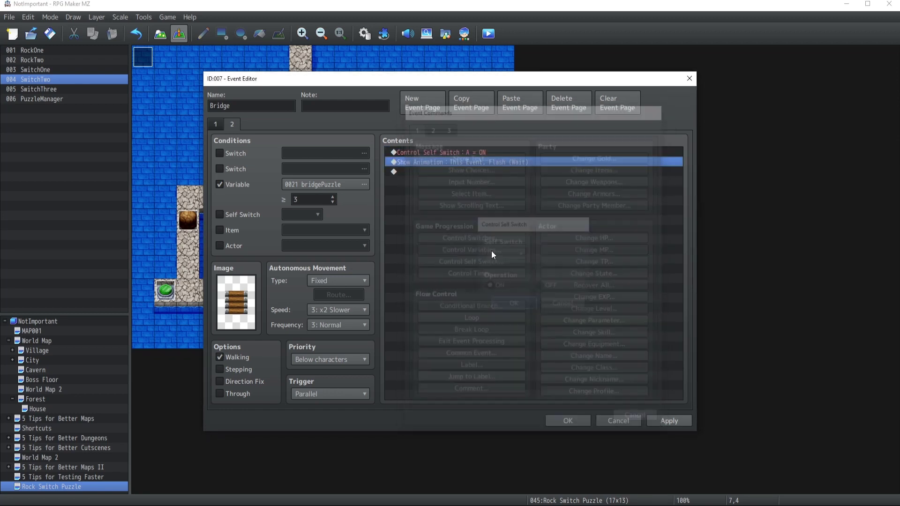
left_click(468, 107)
left_click(520, 104)
left_click(324, 393)
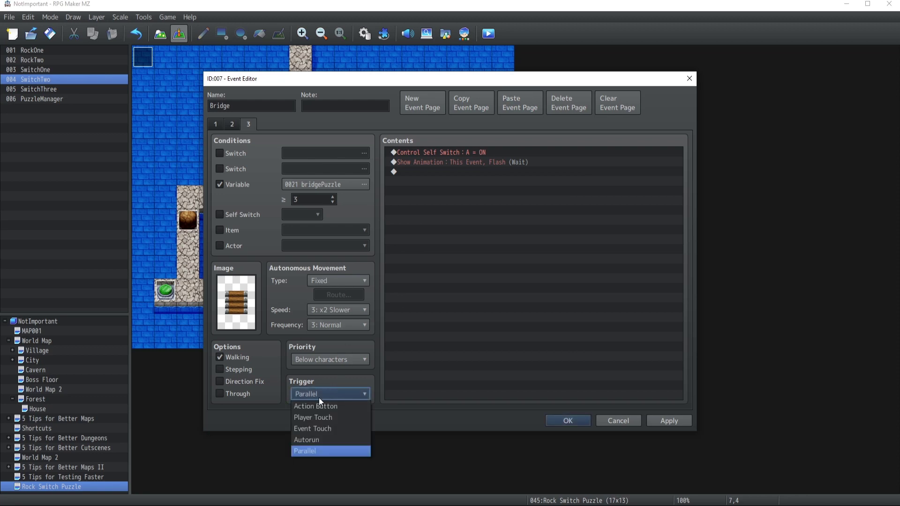
Clear the Bridge event's page 3 and give it the Tileset B bridge tile as its image.
left_click(619, 110)
double_click(236, 297)
scroll(311, 266, "down", 12)
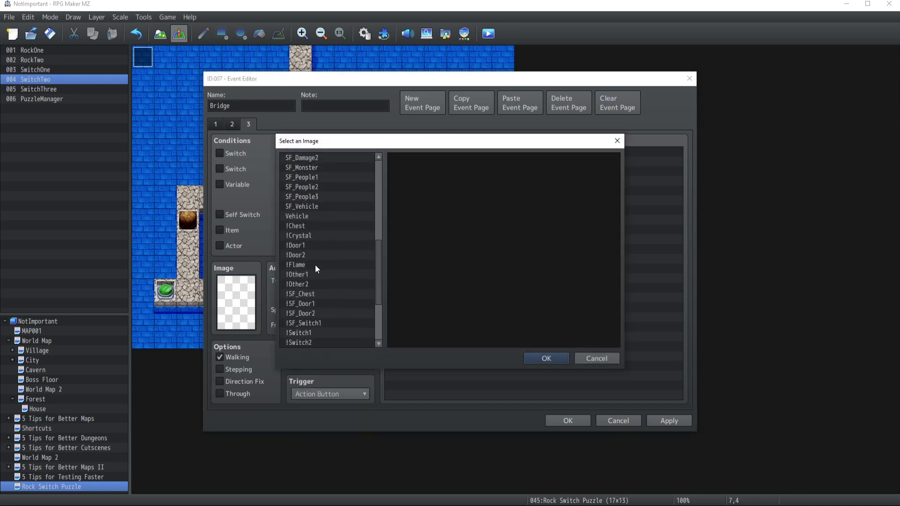
left_click(302, 333)
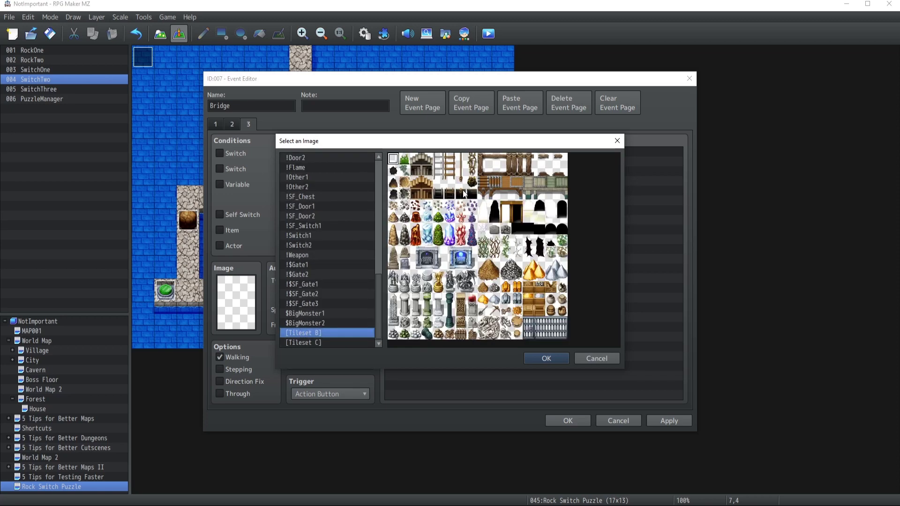
double_click(484, 184)
left_click(558, 419)
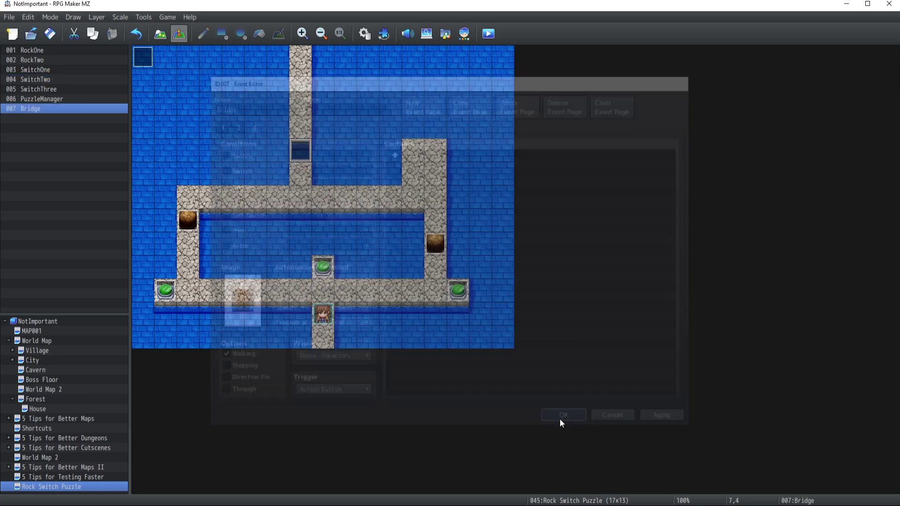
Make page 3 require Self Switch A, check pages 1 and 2, and save the Bridge event.
left_click(247, 124)
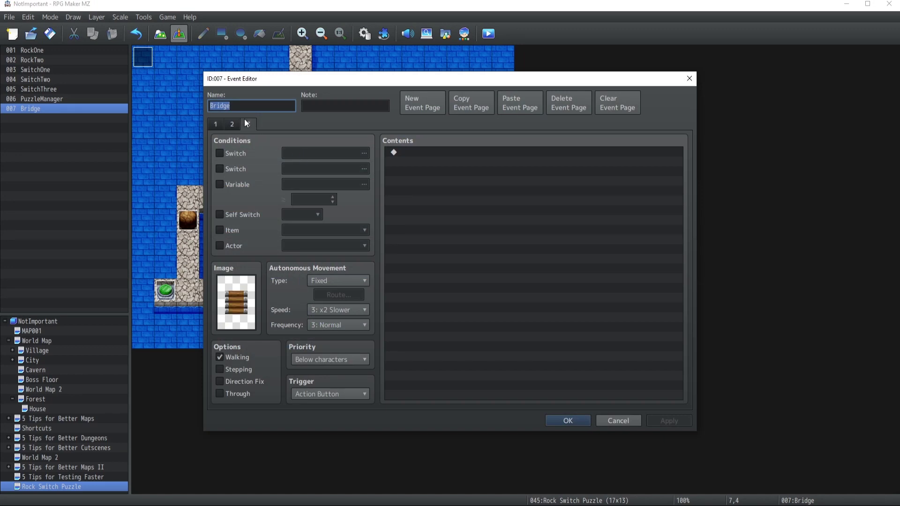
left_click(251, 215)
left_click(236, 125)
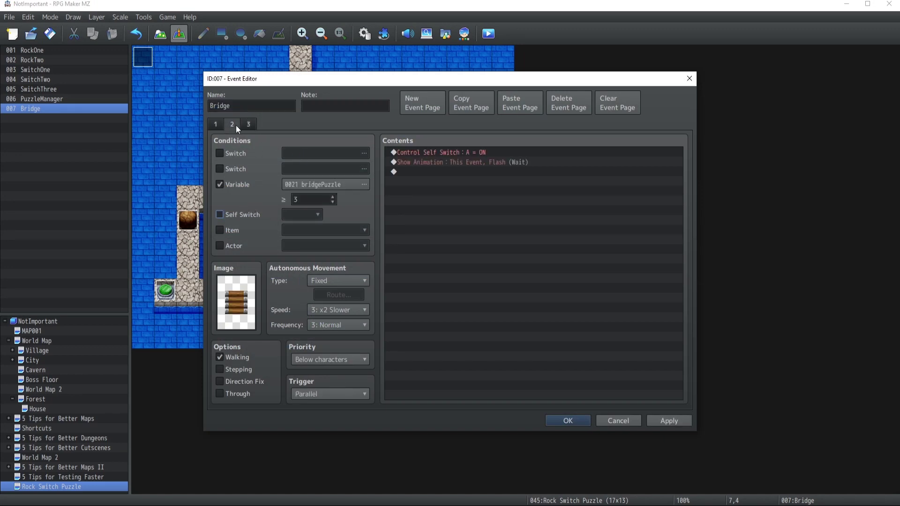
left_click(212, 125)
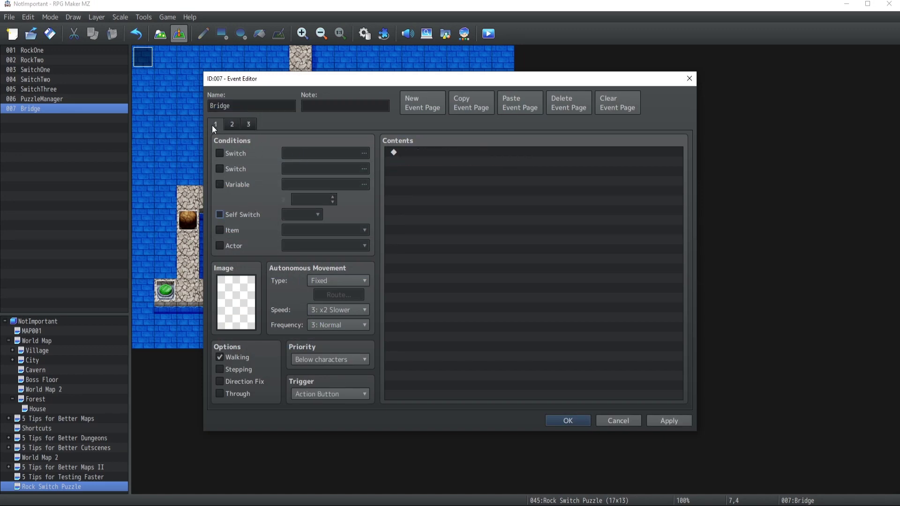
left_click(574, 422)
left_click(166, 294)
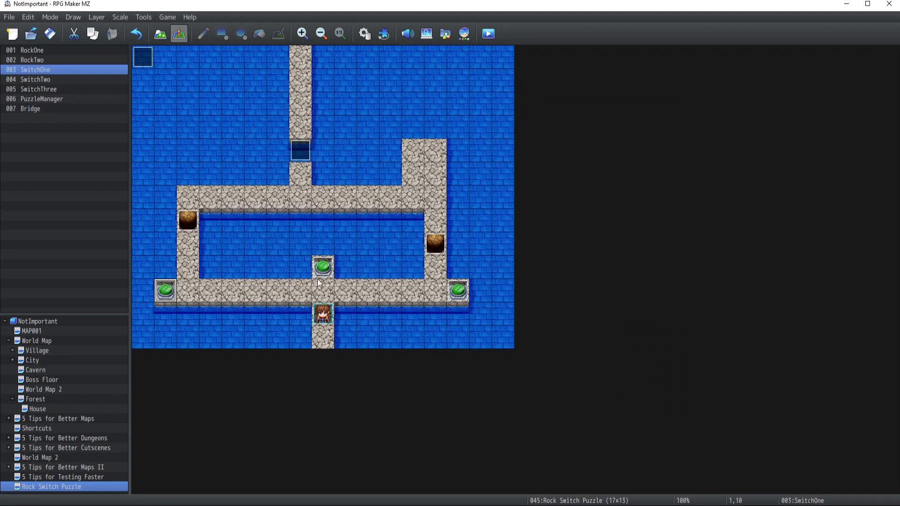
left_click(324, 273)
left_click(454, 294)
left_click(325, 270)
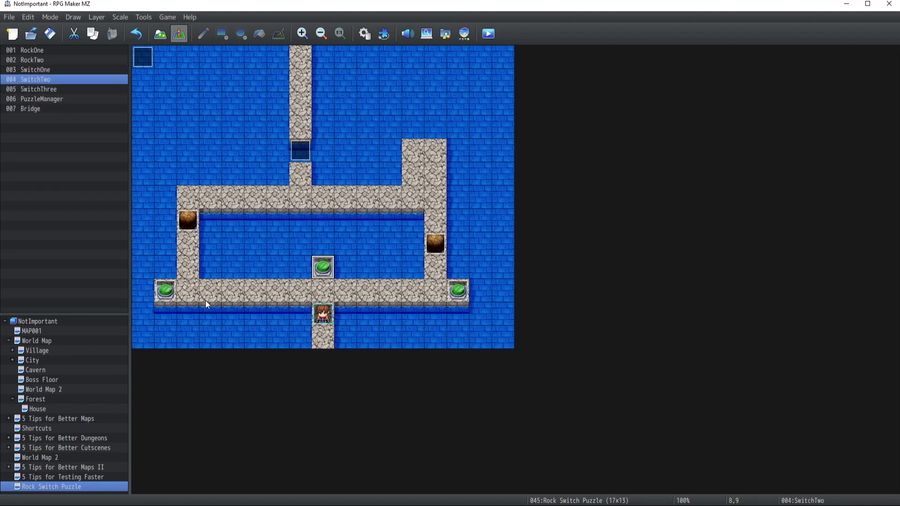
left_click(159, 292)
double_click(298, 151)
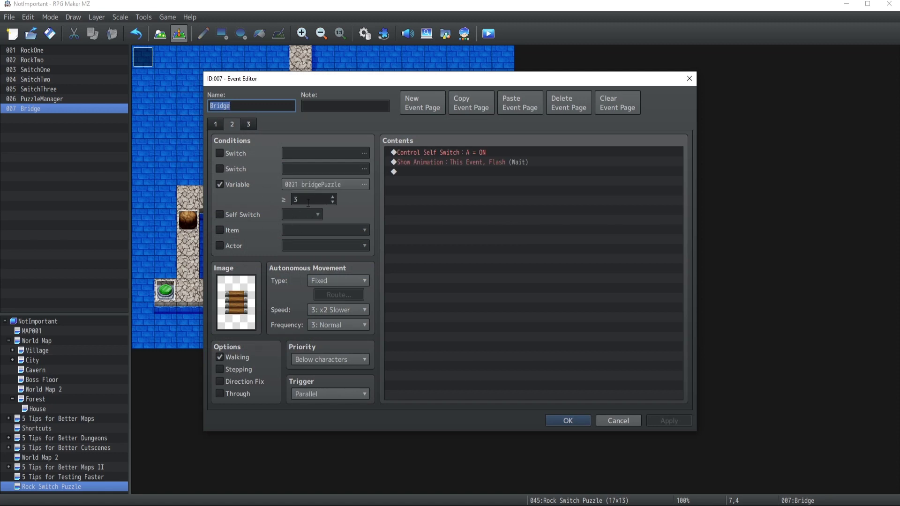
left_click(448, 152)
left_click(249, 124)
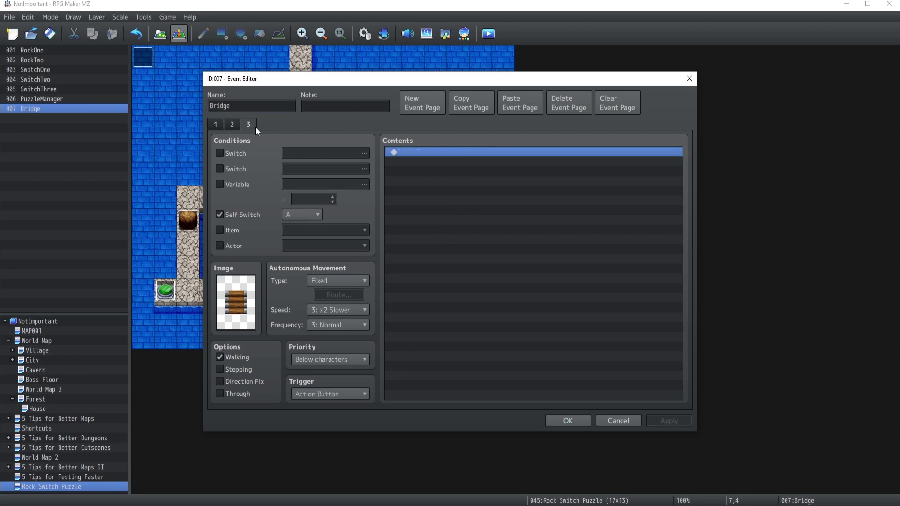
left_click(568, 421)
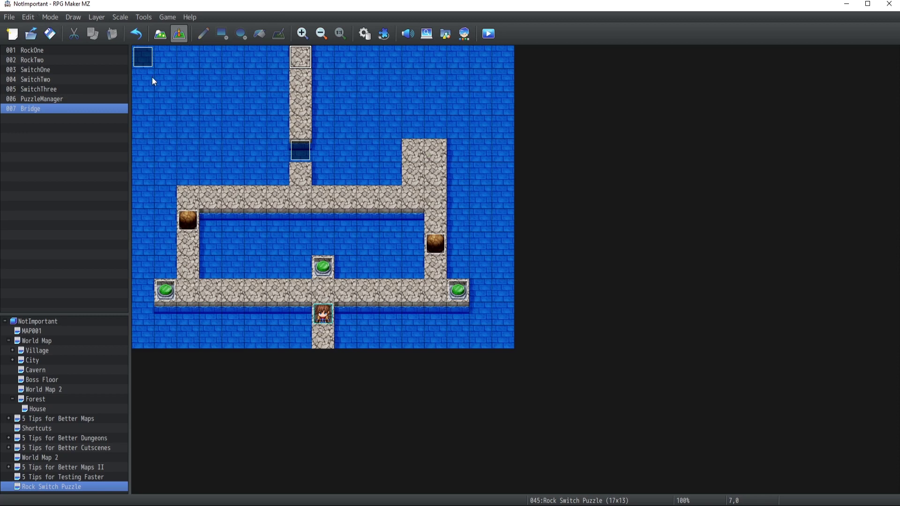
Add a Control Switches command to PuzzleManager turning #0007 isGameStarted ON, and close the editor.
double_click(149, 61)
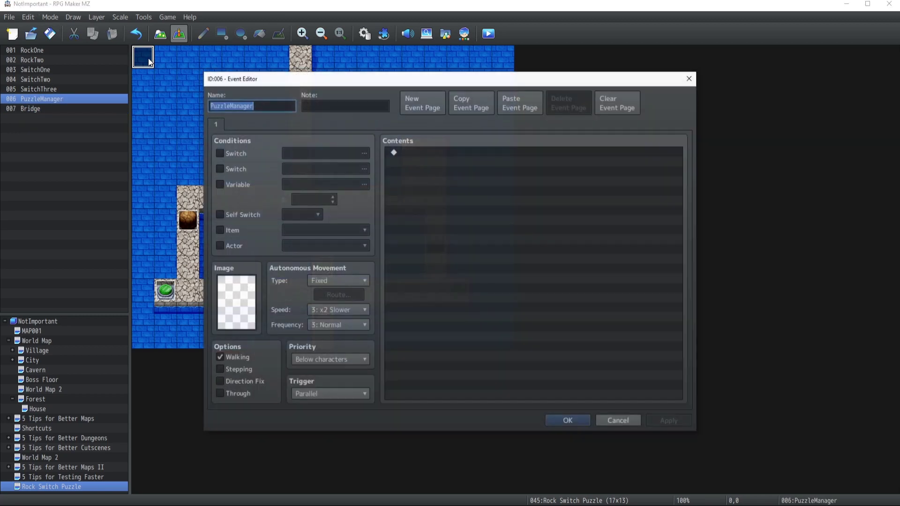
left_click(413, 161)
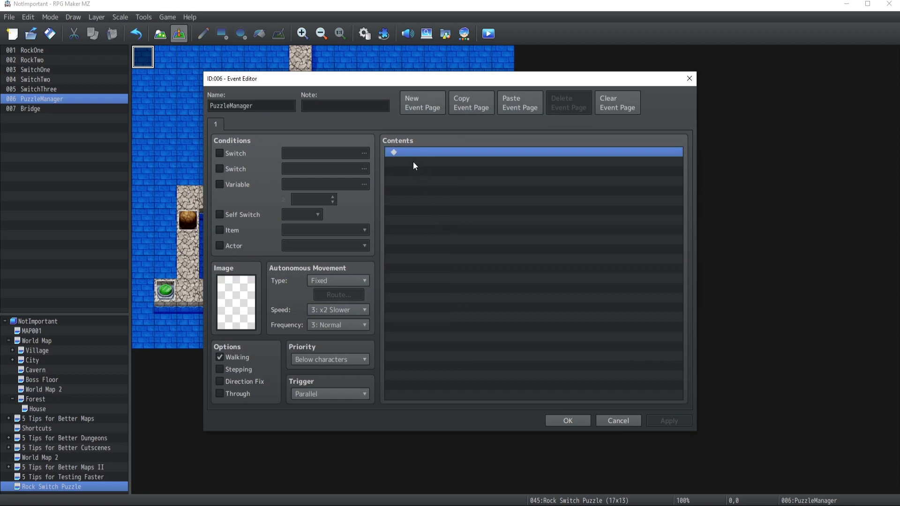
double_click(412, 152)
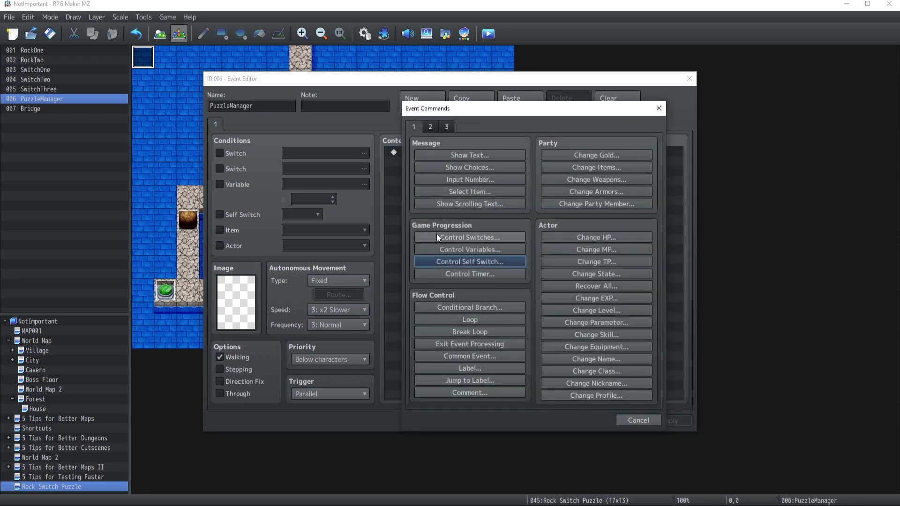
left_click(437, 236)
left_click(554, 243)
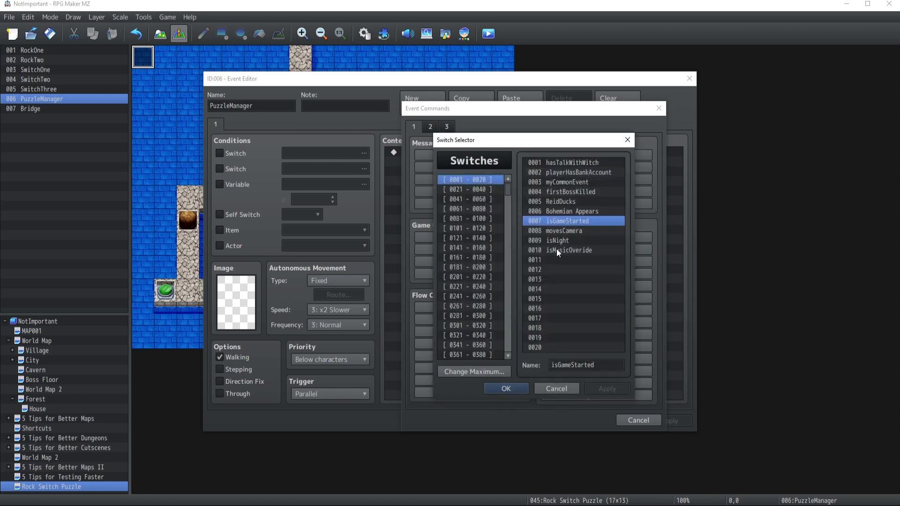
left_click(497, 394)
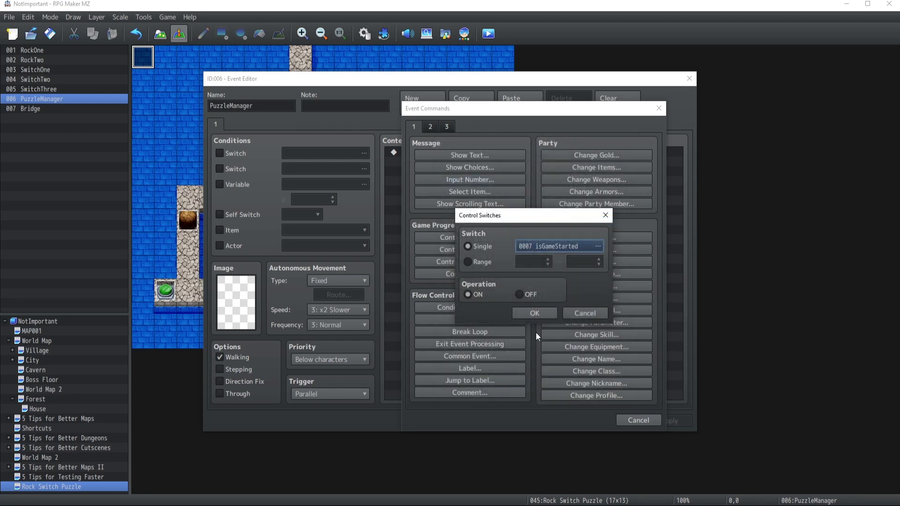
left_click(524, 314)
left_click(564, 420)
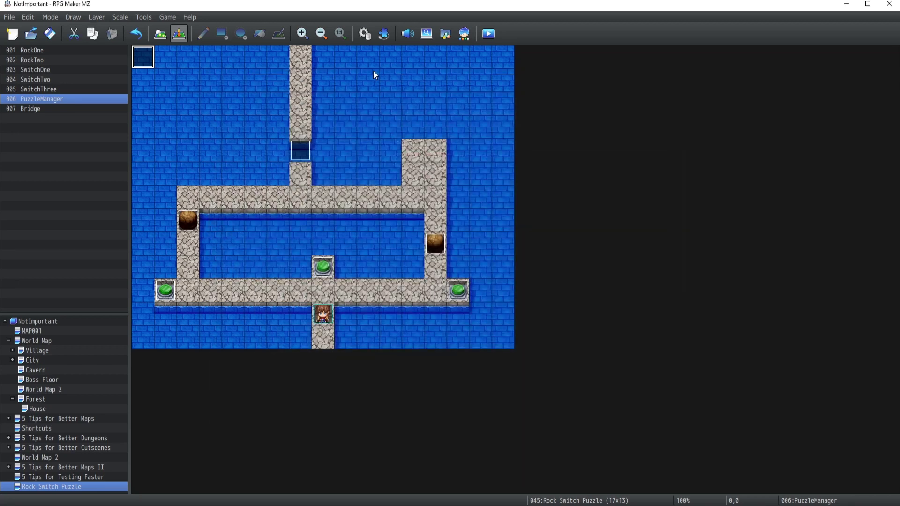
left_click(366, 35)
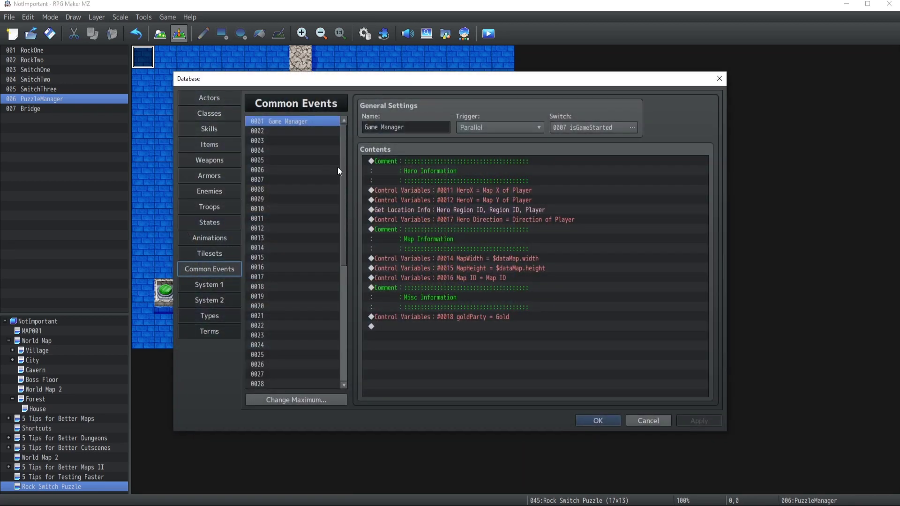
left_click(457, 193)
left_click(455, 203)
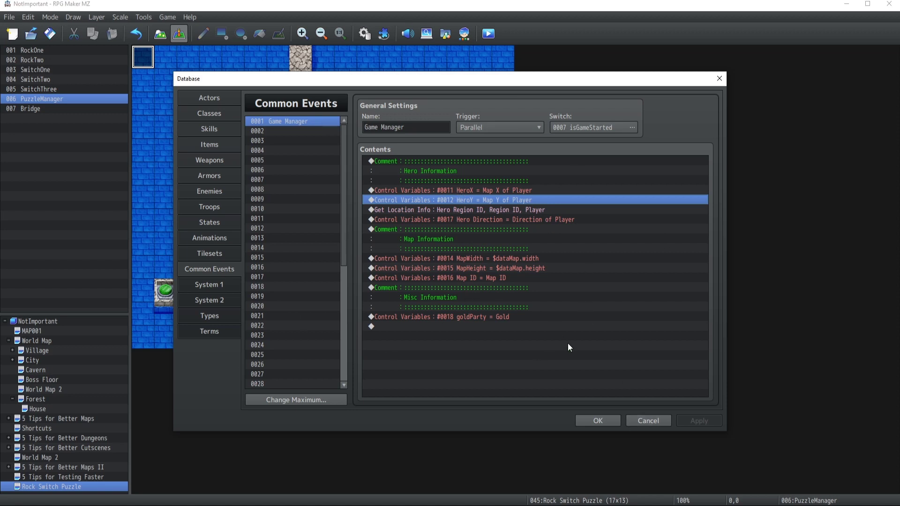
left_click(659, 420)
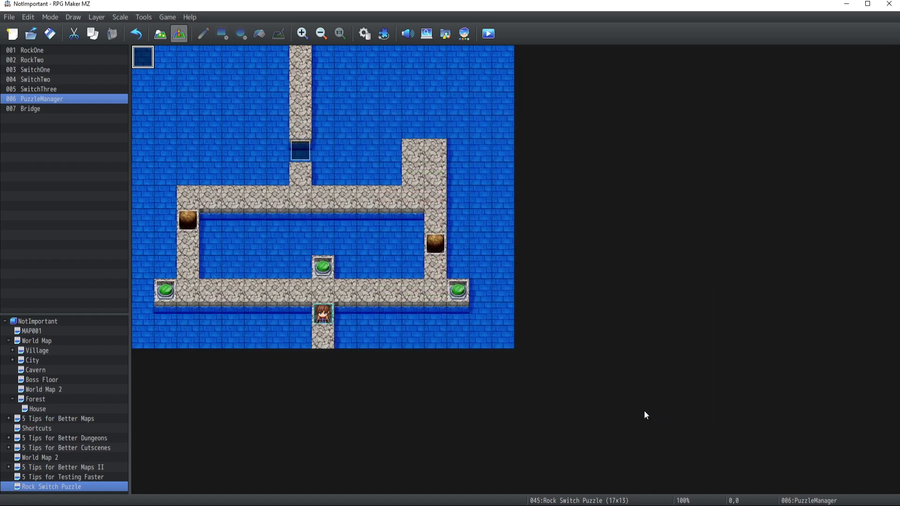
Start a Control Variables command in PuzzleManager and name variables 0023 and 0024 rockOneX and rockOneY.
double_click(145, 59)
left_click(491, 166)
double_click(490, 166)
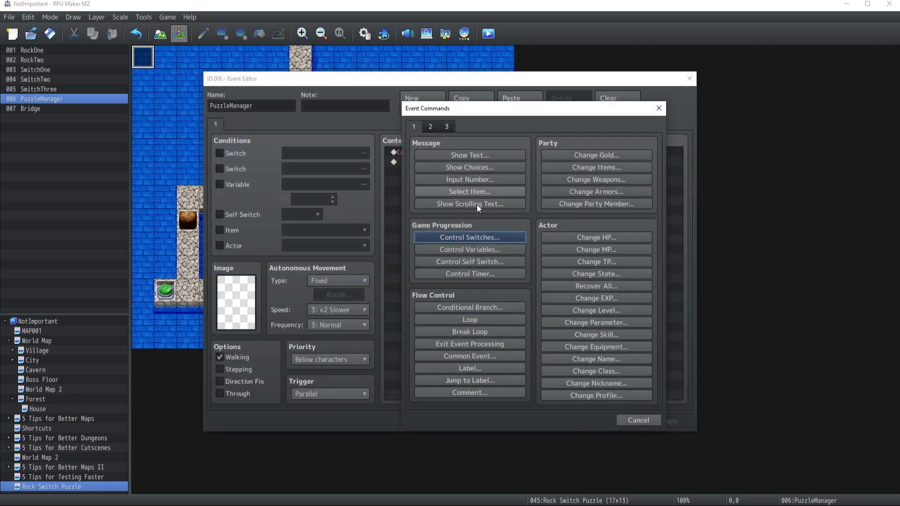
left_click(458, 251)
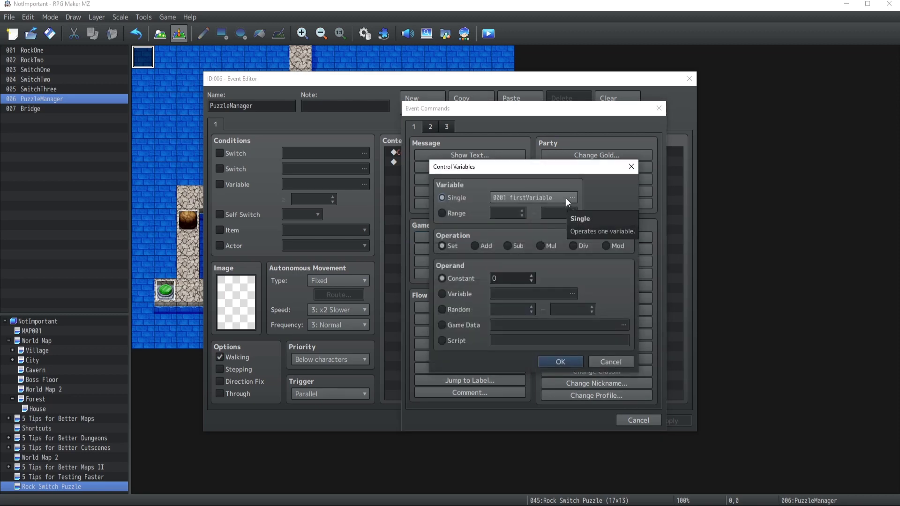
left_click(566, 201)
left_click(582, 182)
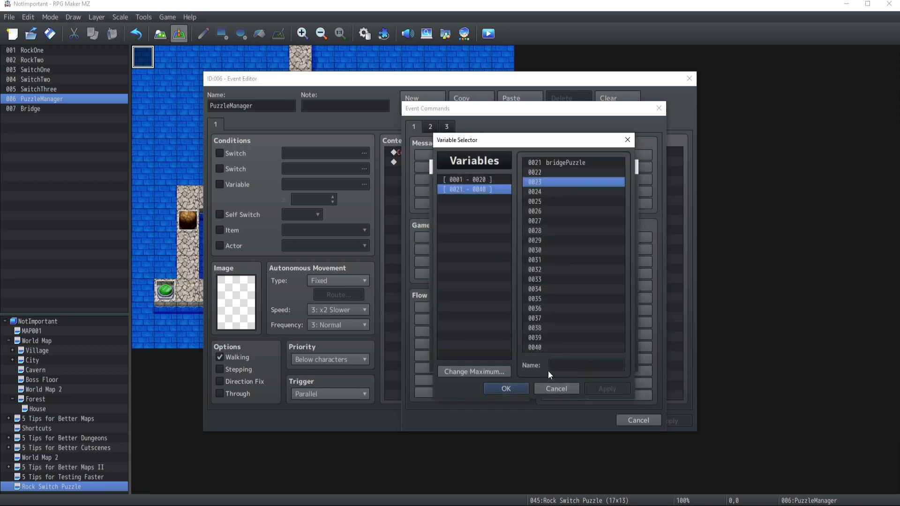
left_click(563, 365)
type("rockOneX")
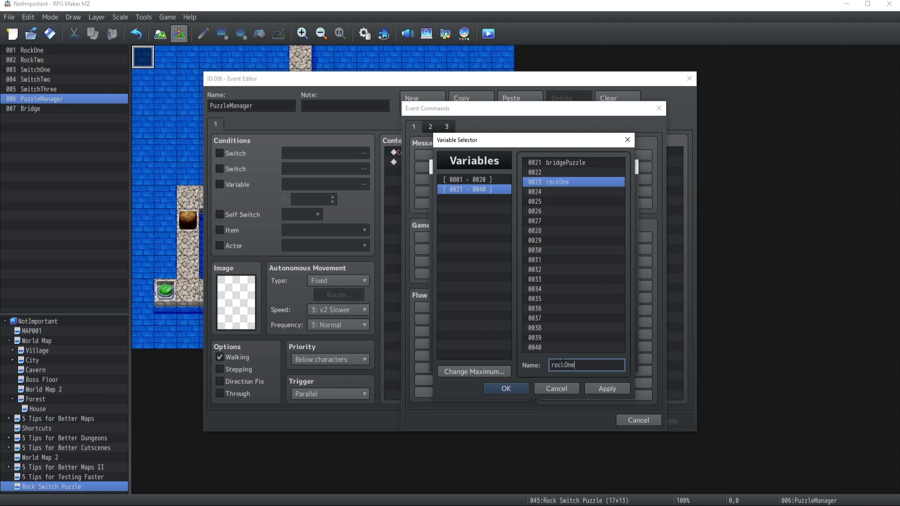
left_click(562, 192)
left_click(567, 365)
type("rockOneY")
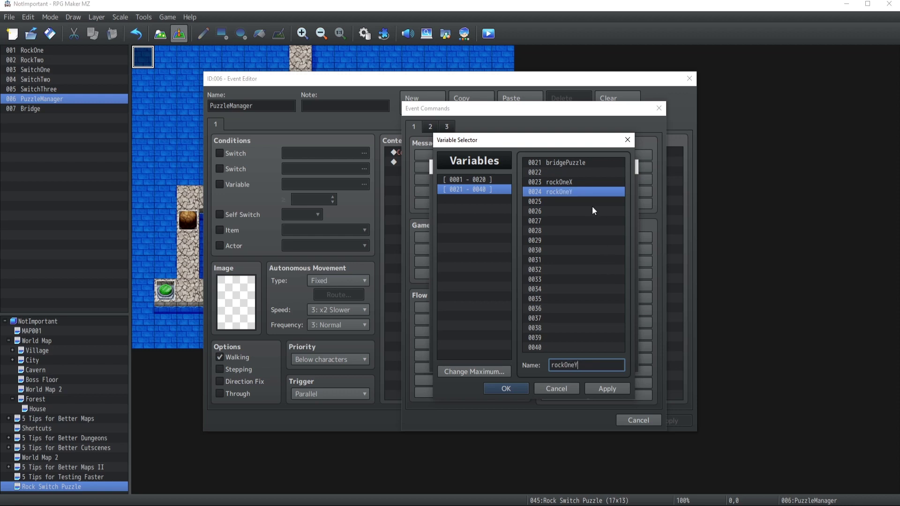
Name variables 0025–0028 rockTwoX, rockTwoY, SwitchOneX and SwitchOneY.
left_click(564, 200)
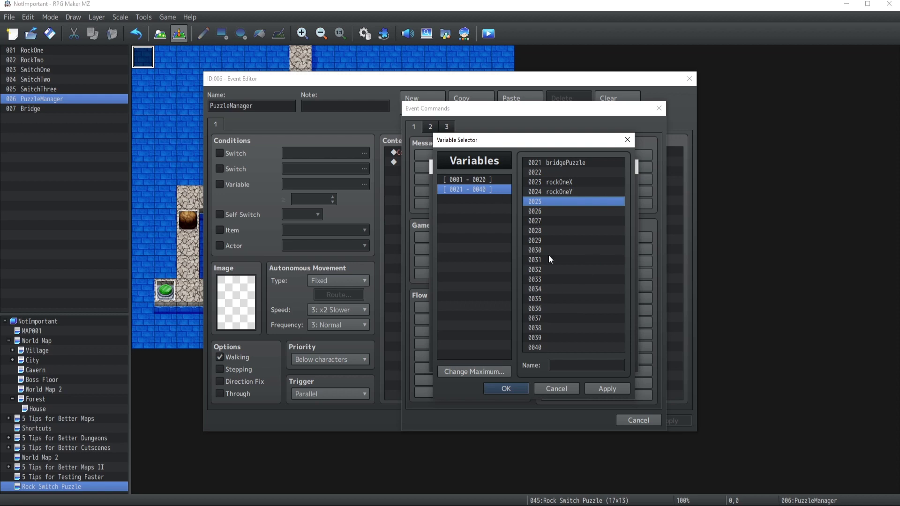
left_click(572, 365)
type("rockTwoX")
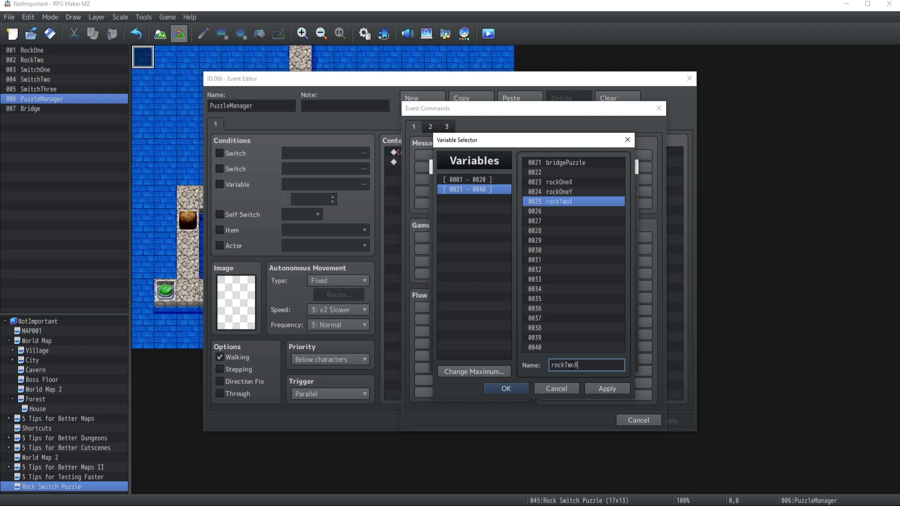
key("Down")
type("rockTwoY")
key("Down")
type("SwitchOneX")
key("Down")
type("SwitchOneY")
Name variables 0029–0032 SwitchTwoX, SwitchTwoY, SwitchThreeX and SwitchThreeY, and apply the names.
key("Down")
type("SwitchTwoX")
key("Down")
type("SwitchTwoY")
key("Down")
type("SwitchThreeX")
key("Down")
type("SwitchThreeY")
left_click(603, 393)
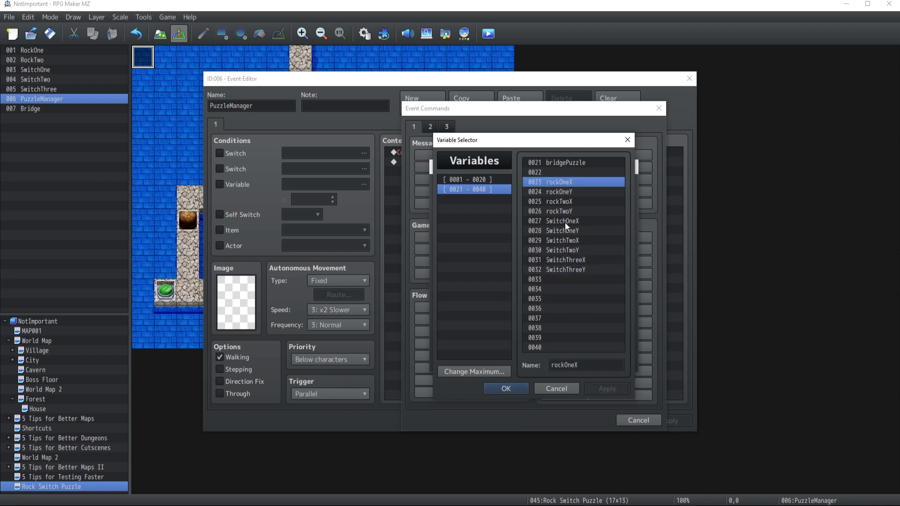
Add a command setting variable 0023 rockOneX to RockOne's Map X.
left_click(507, 387)
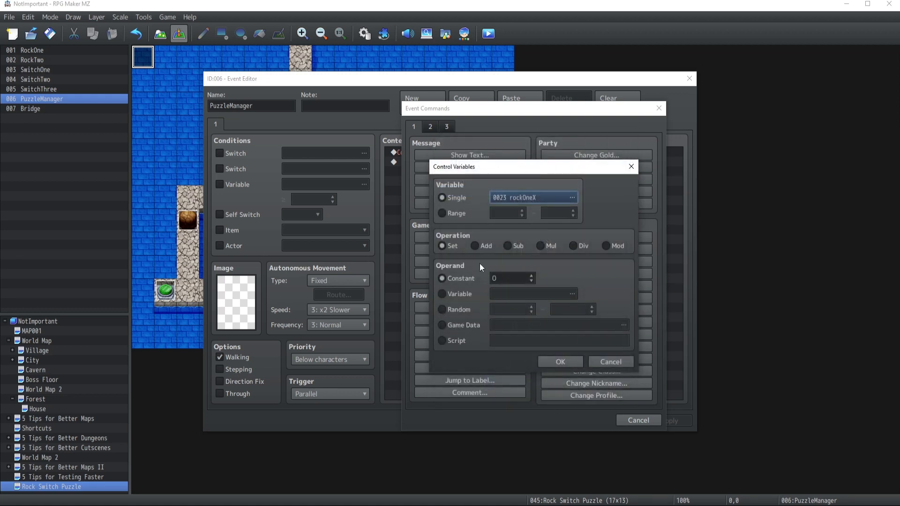
left_click(446, 326)
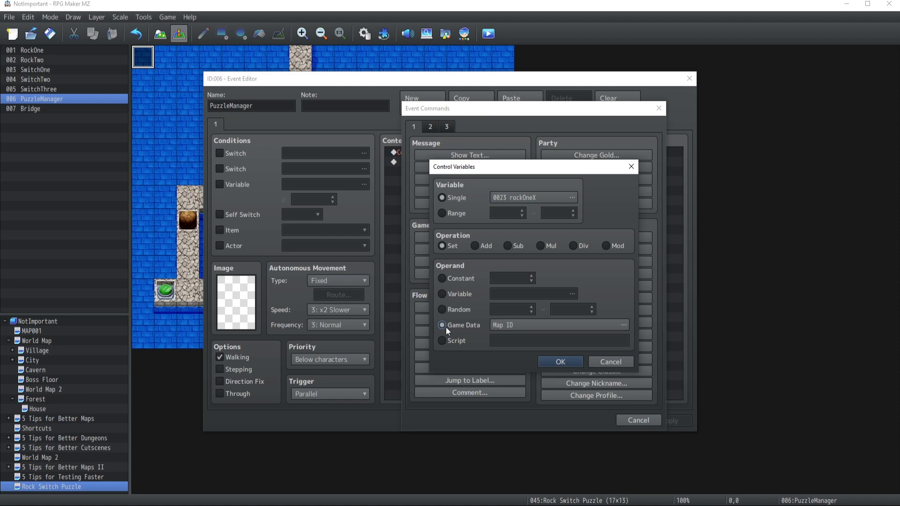
left_click(548, 327)
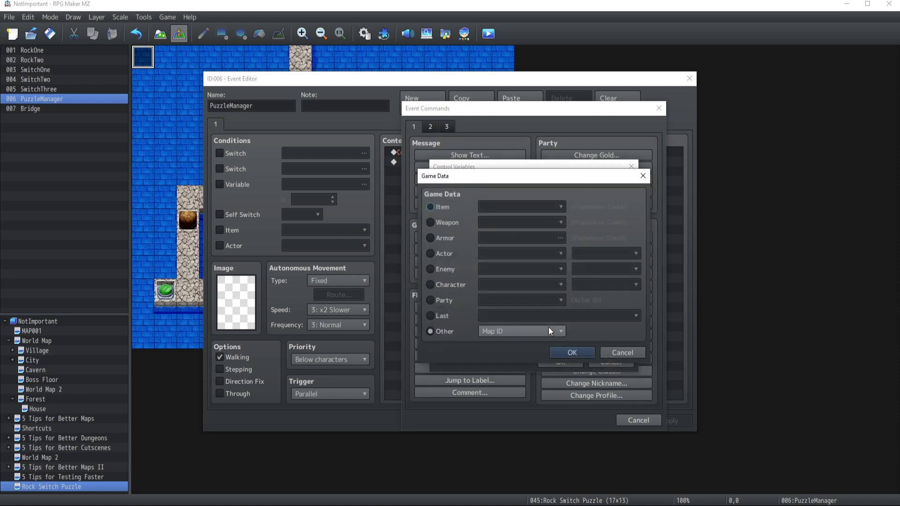
left_click(430, 285)
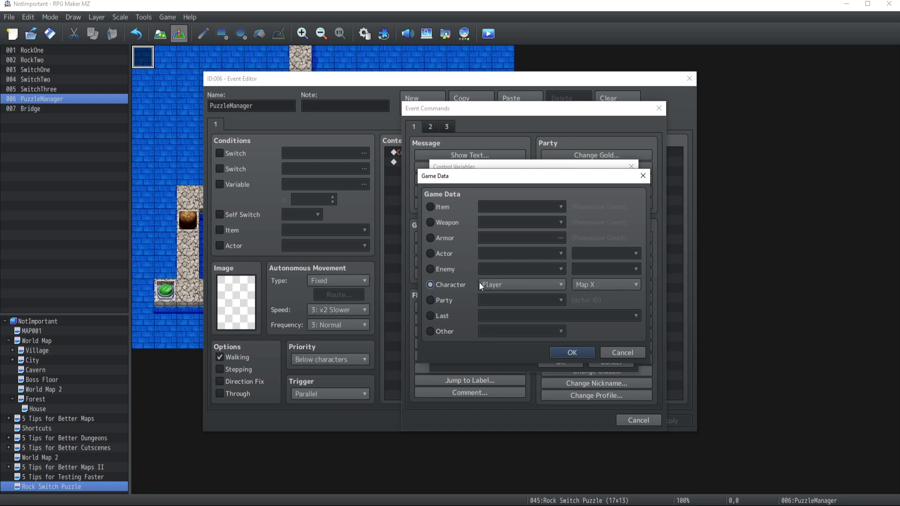
left_click(492, 283)
left_click(495, 319)
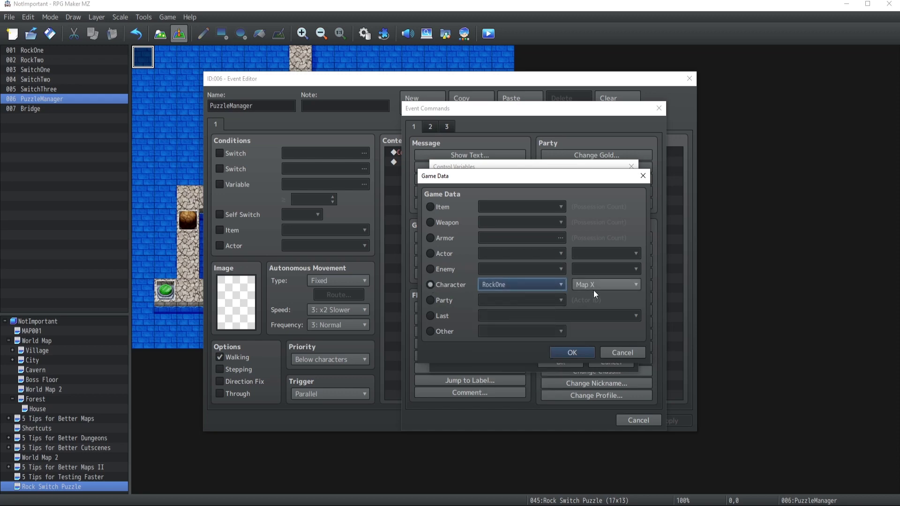
left_click(573, 352)
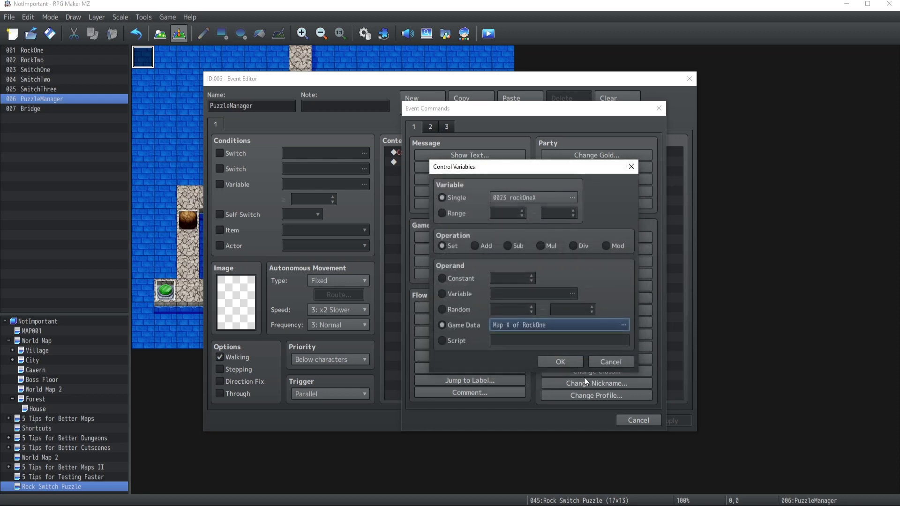
left_click(556, 358)
Duplicate the rockOneX command with copy and paste.
left_click(460, 162)
key("ctrl+c")
key("ctrl+v")
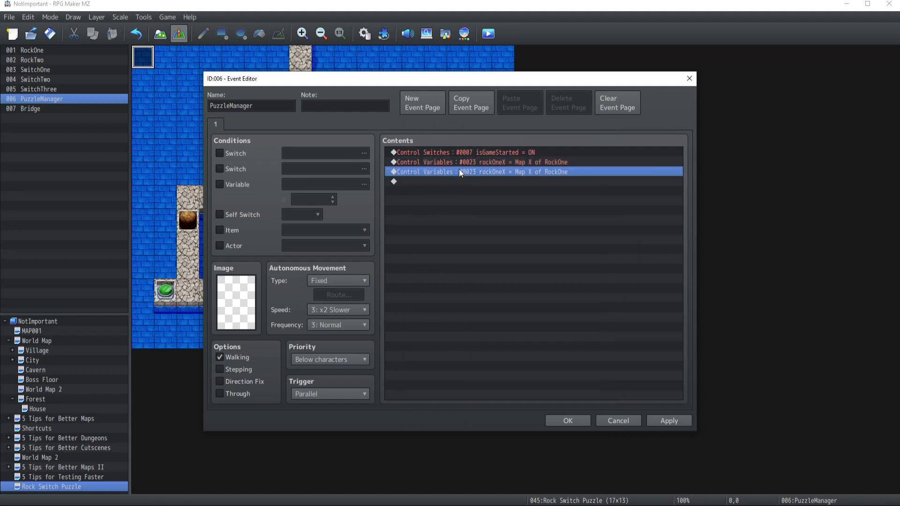
Change the duplicated command to set 0024 rockOneY to RockOne's Map Y.
double_click(460, 172)
left_click(544, 191)
left_click(563, 191)
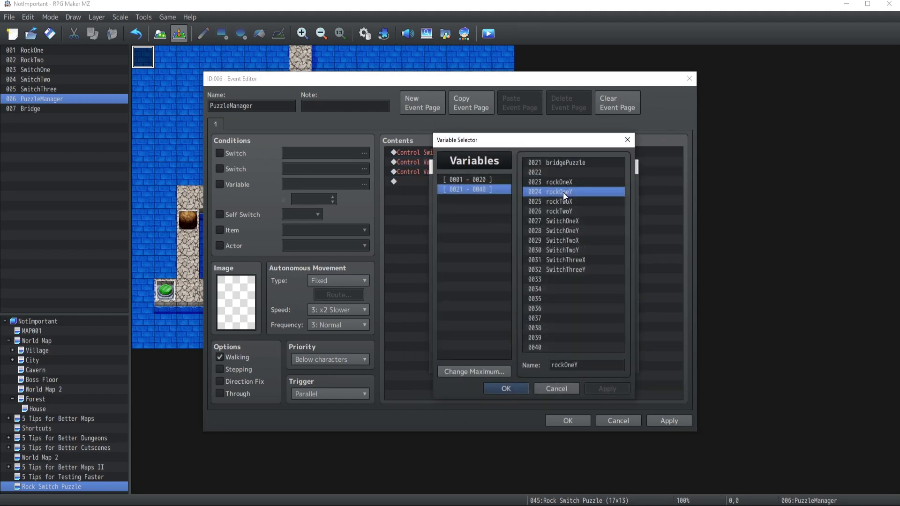
left_click(511, 389)
left_click(535, 327)
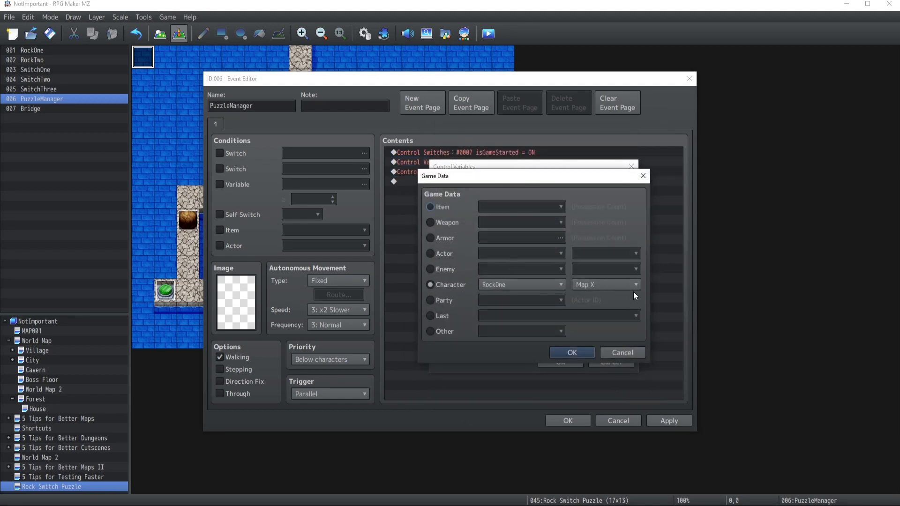
left_click(621, 280)
left_click(594, 311)
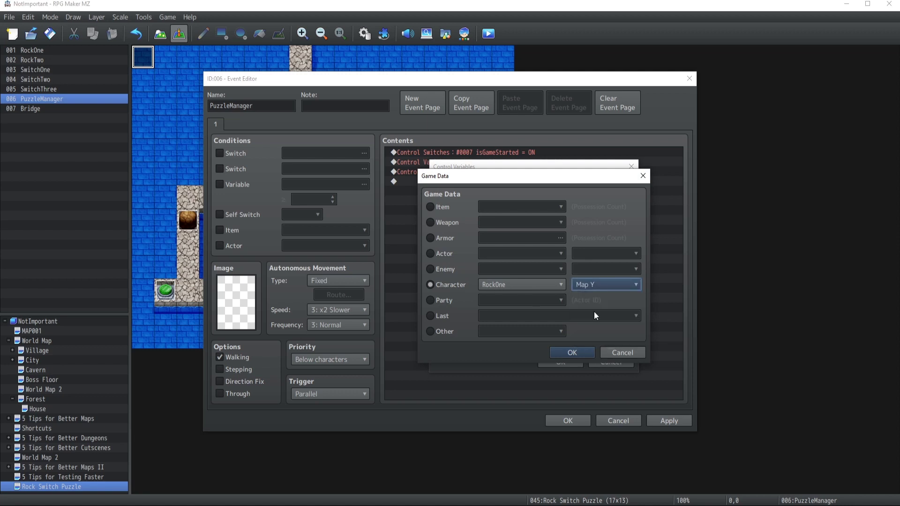
left_click(570, 355)
left_click(558, 365)
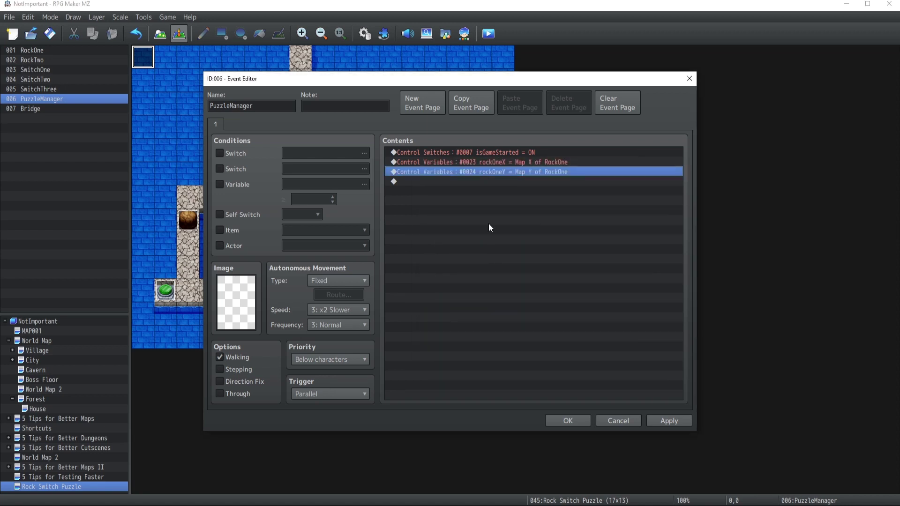
Review the rockOneX and rockOneY commands in PuzzleManager's contents.
left_click(480, 184)
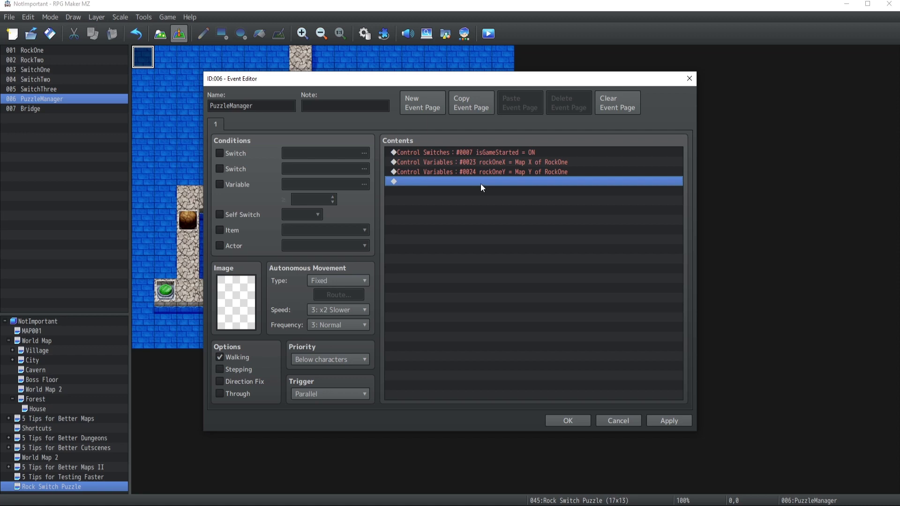
left_click(484, 172)
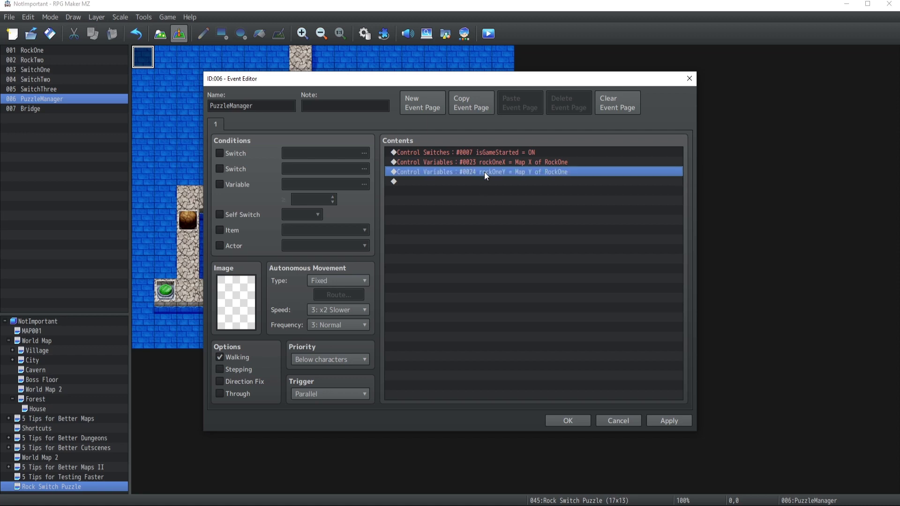
left_click(488, 162)
left_click(493, 172)
left_click(474, 181)
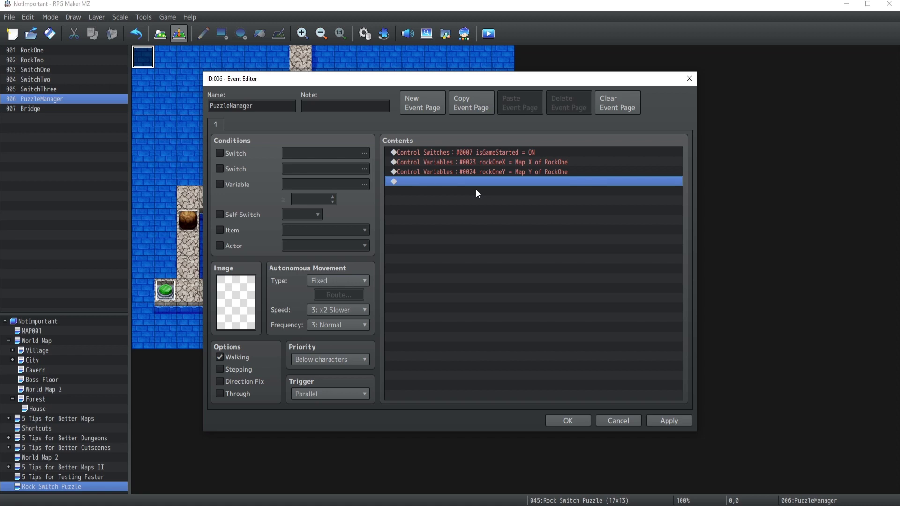
left_click(491, 162)
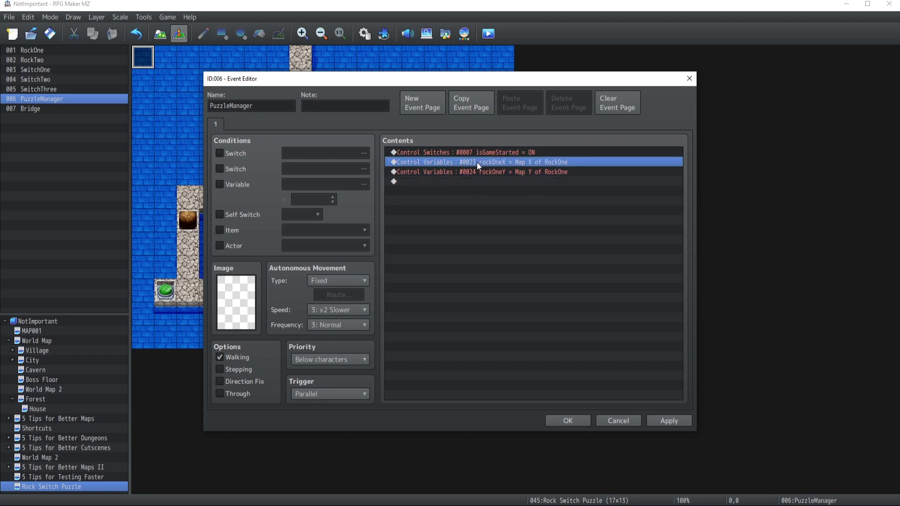
left_click(521, 172)
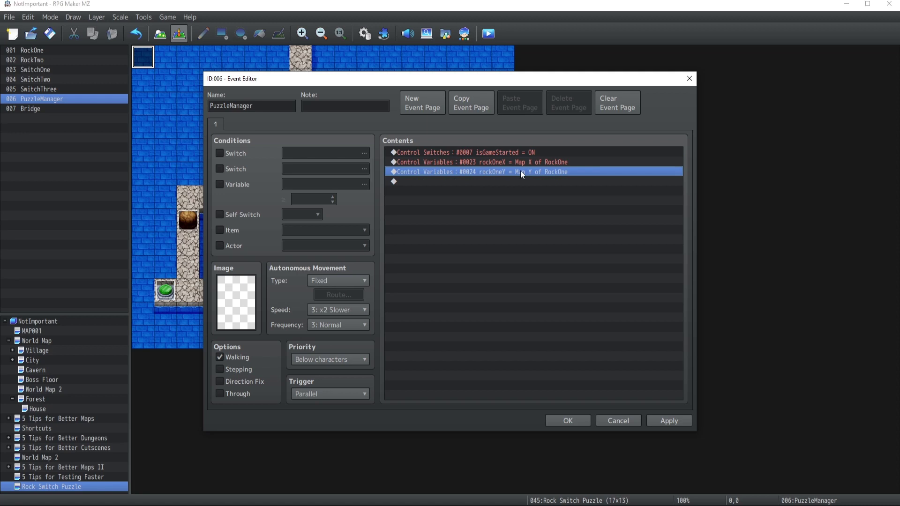
left_click(482, 183)
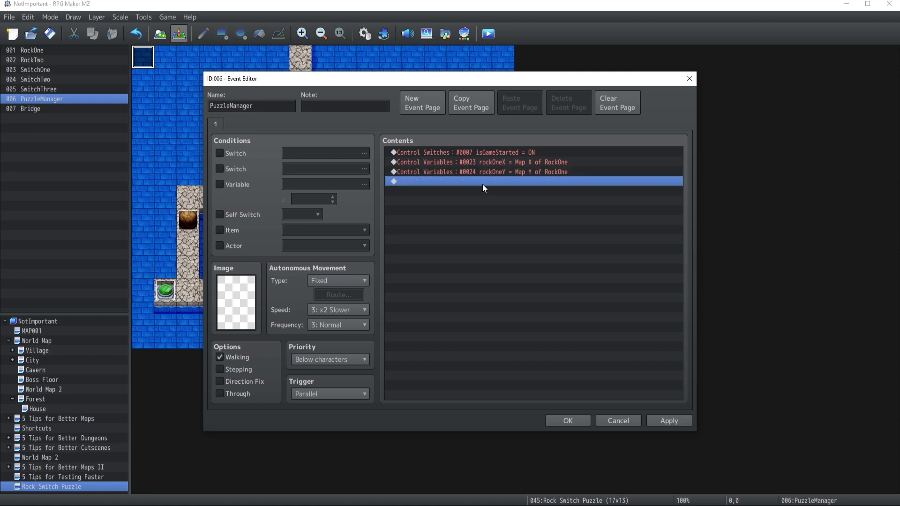
Complete the coordinate commands through SwitchThreeY (#0032) and step through the finished list.
left_click(482, 162)
left_click(485, 172, "shift")
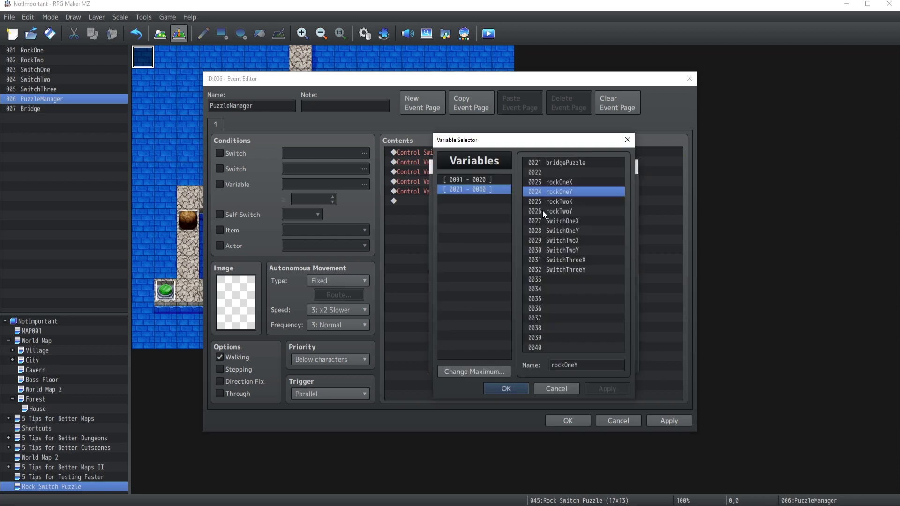
left_click(516, 387)
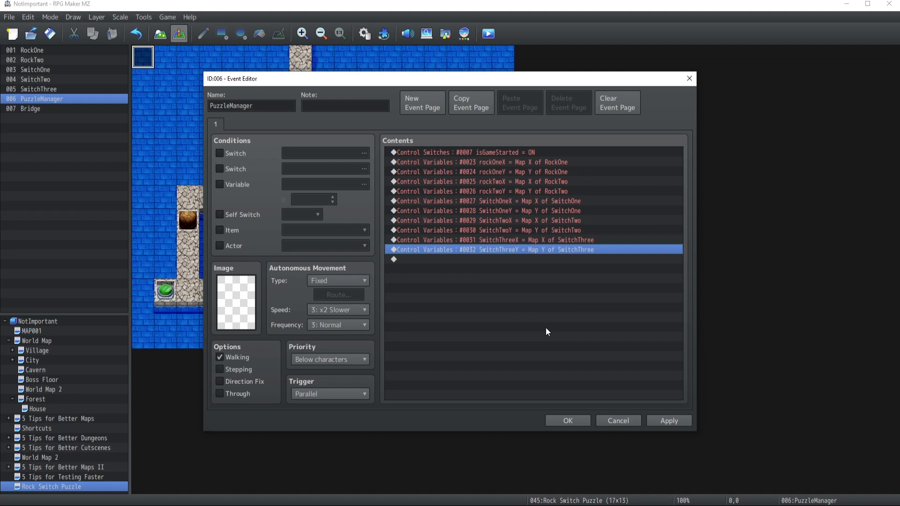
left_click(469, 163)
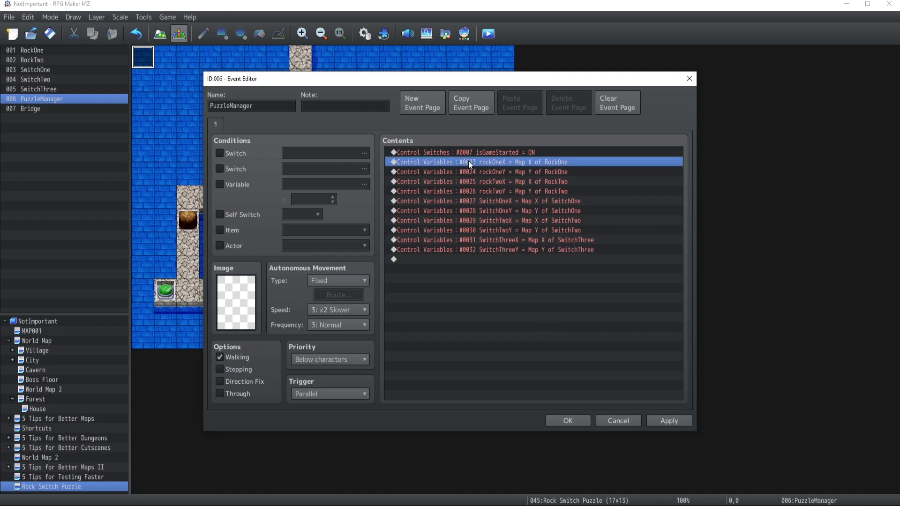
mouse_move(469, 163)
left_mouse_down()
mouse_move(490, 250)
mouse_move(466, 159)
mouse_move(455, 173)
left_mouse_up()
key("Down")
key("Down")
key("Down")
key("Down")
key("Down")
key("Down")
key("Down")
key("Down")
key("Down")
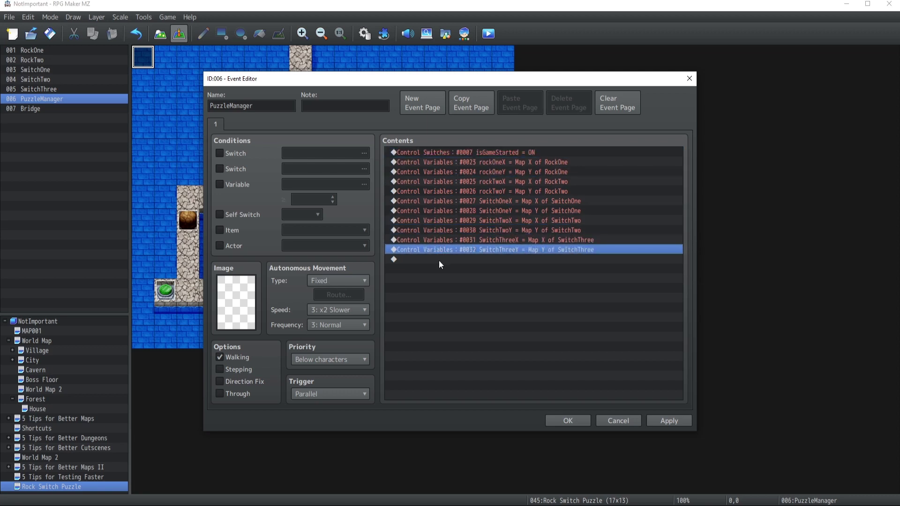
key("Down")
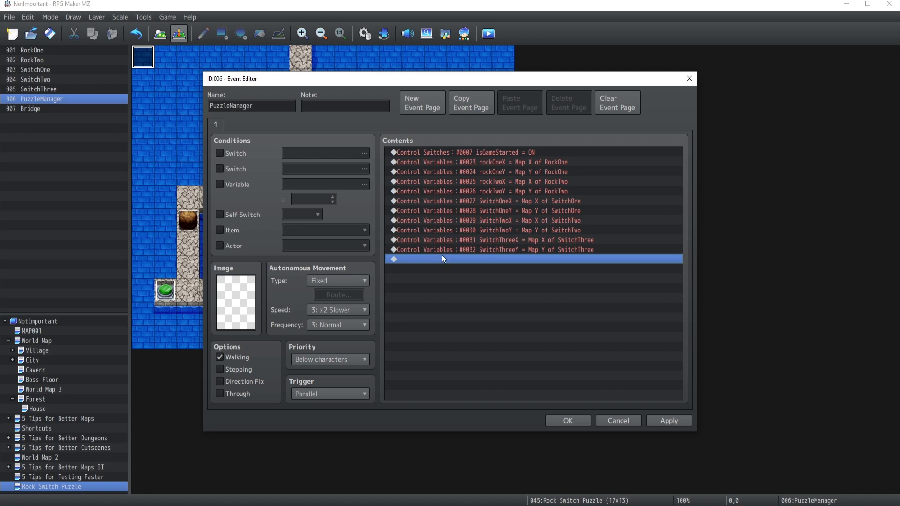
Open the SwitchThreeY command's variable list and raise its maximum to 5000.
left_click(443, 248)
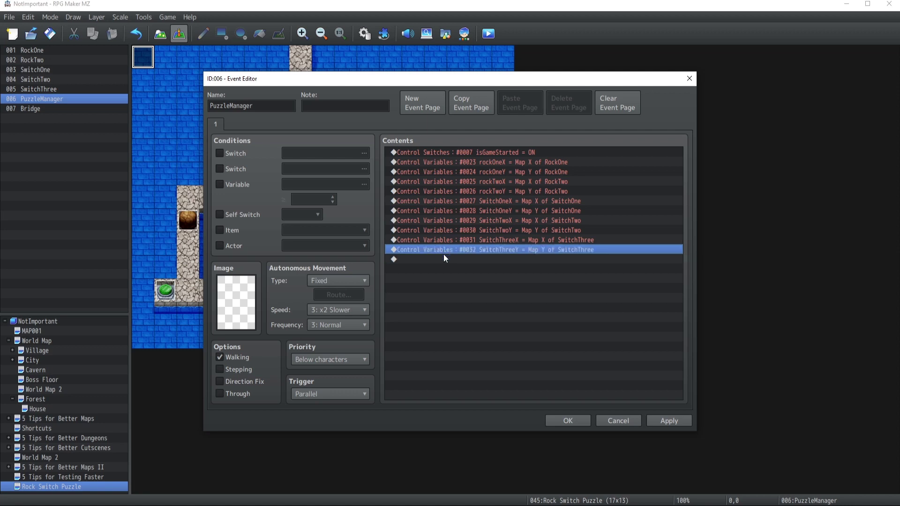
double_click(443, 253)
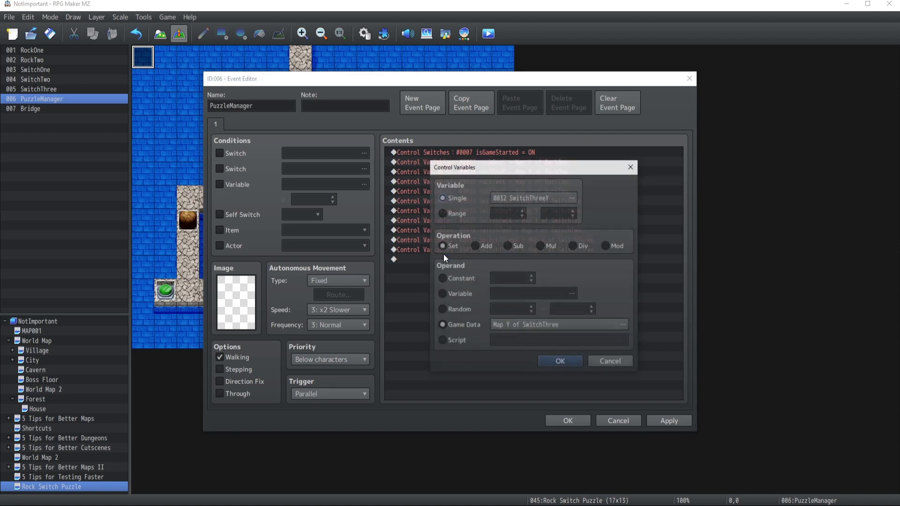
left_click(557, 203)
left_click(465, 368)
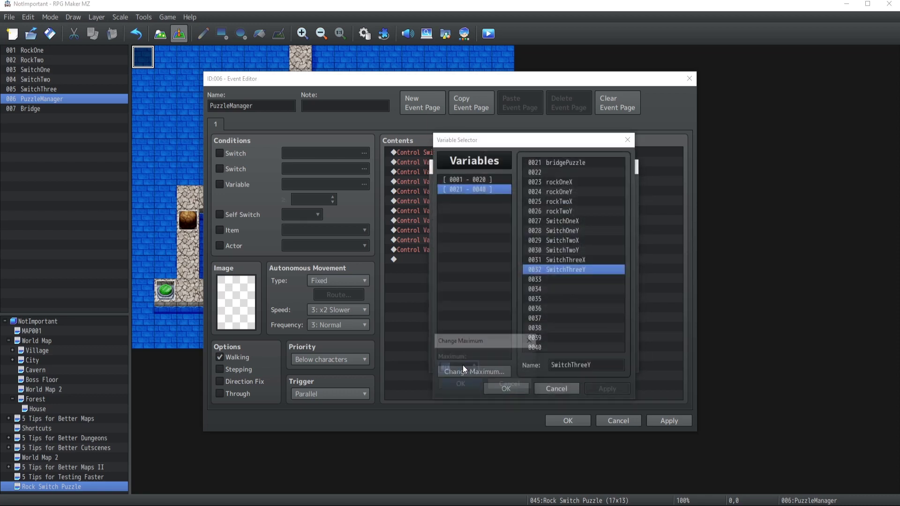
type("000")
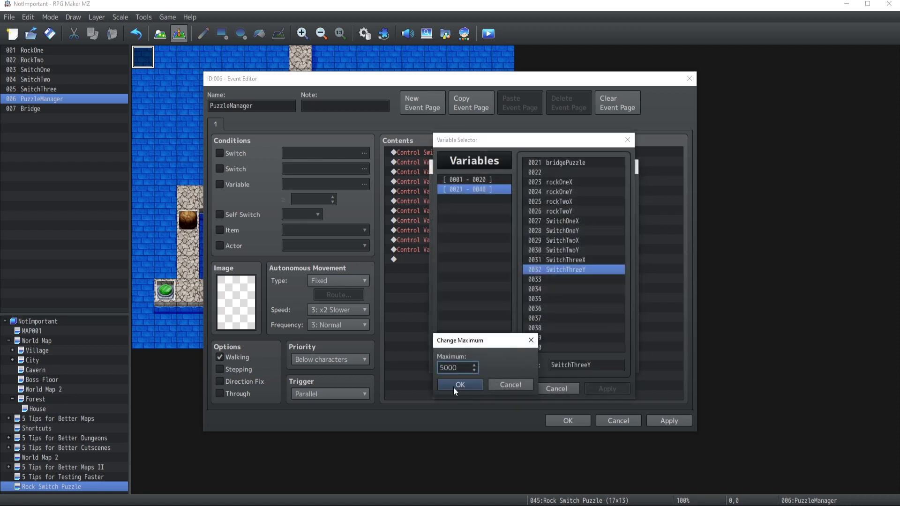
left_click(454, 385)
mouse_move(509, 183)
left_mouse_down()
mouse_move(510, 345)
mouse_move(505, 181)
left_mouse_up()
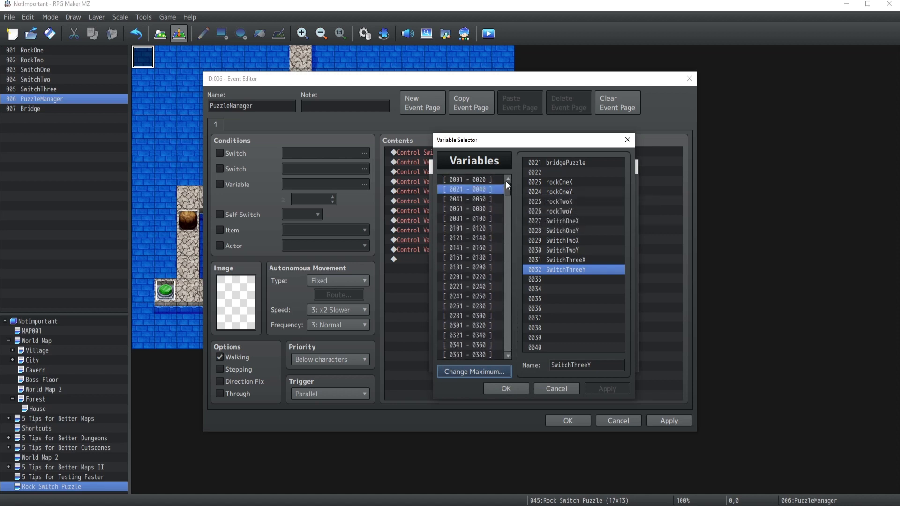
Restore the variable maximum to 40.
left_click(466, 373)
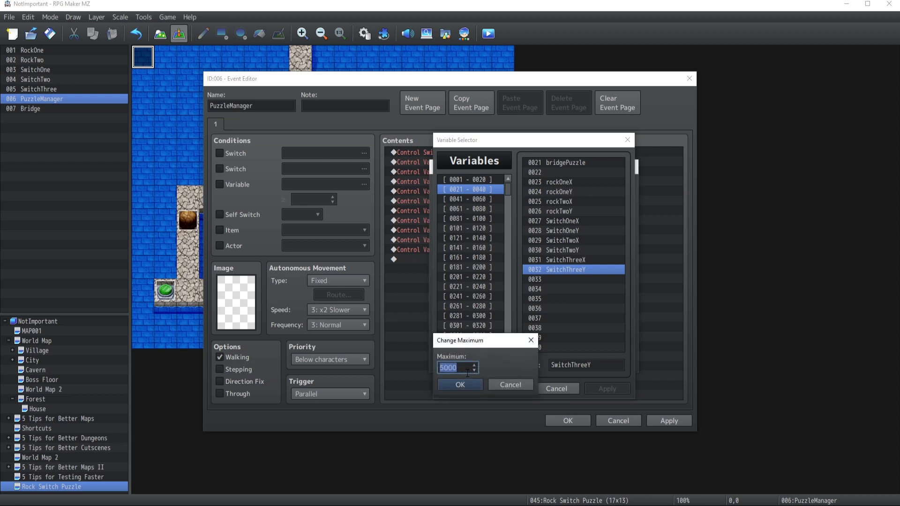
type("40")
left_click(457, 385)
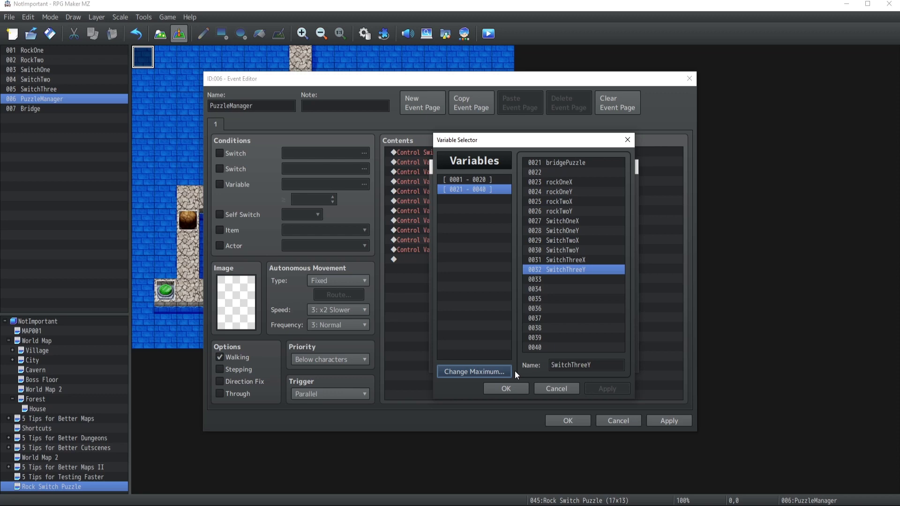
Keep SwitchThreeY and browse the named position variables rockOneX through SwitchThreeX.
left_click(554, 392)
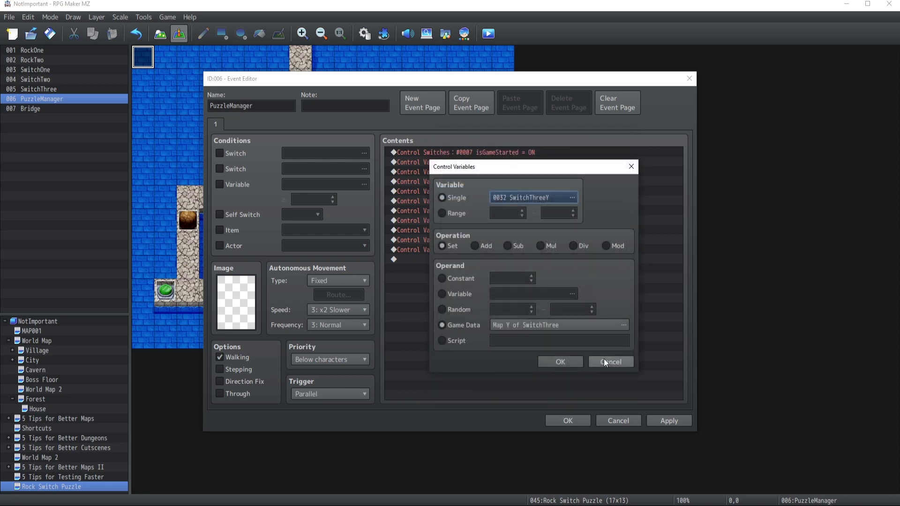
left_click(563, 200)
left_click(558, 182)
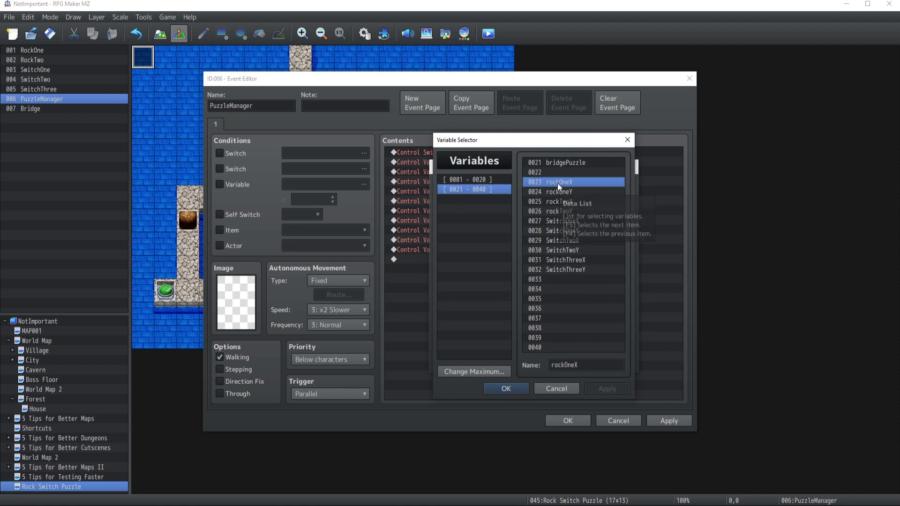
left_click(560, 270)
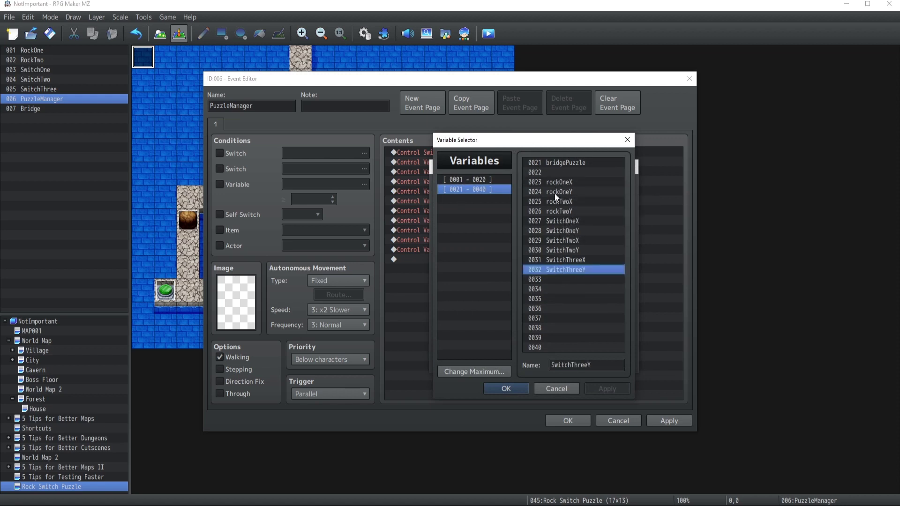
left_click(584, 182)
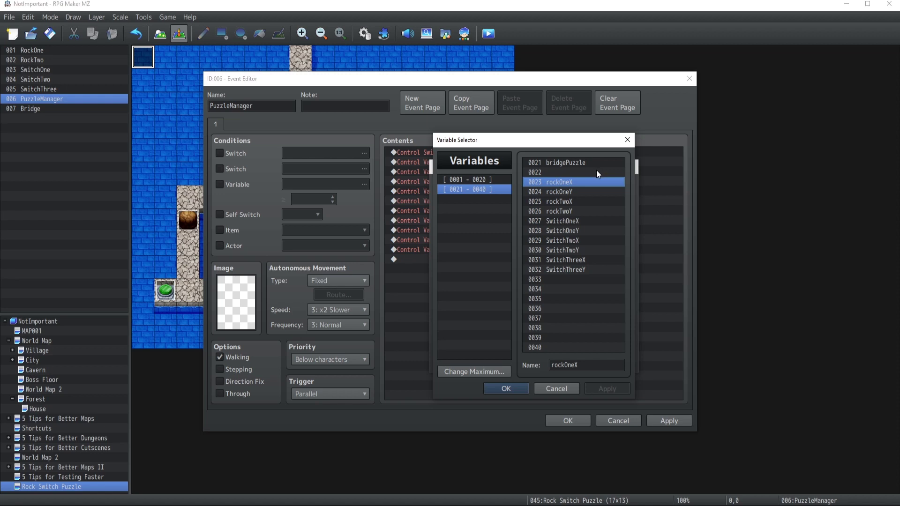
left_click(590, 190)
left_click(588, 198)
left_click(581, 211)
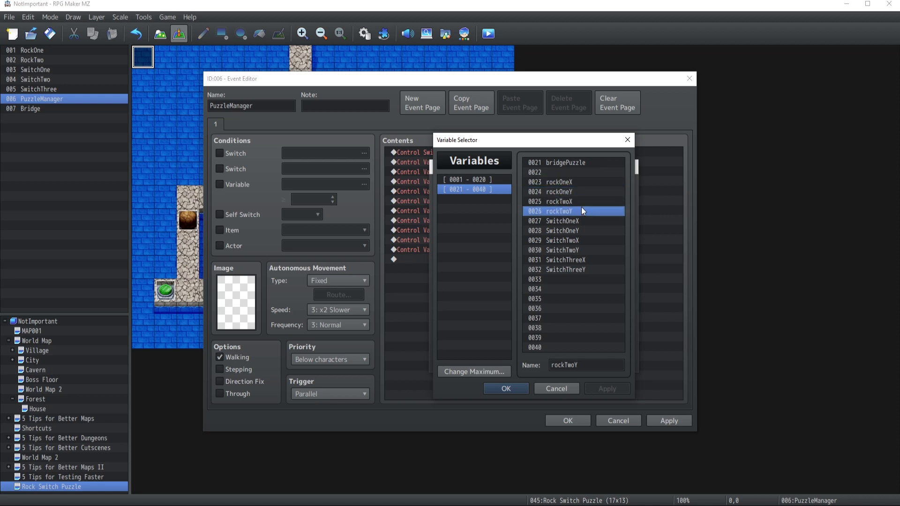
left_click(579, 221)
left_click(578, 182)
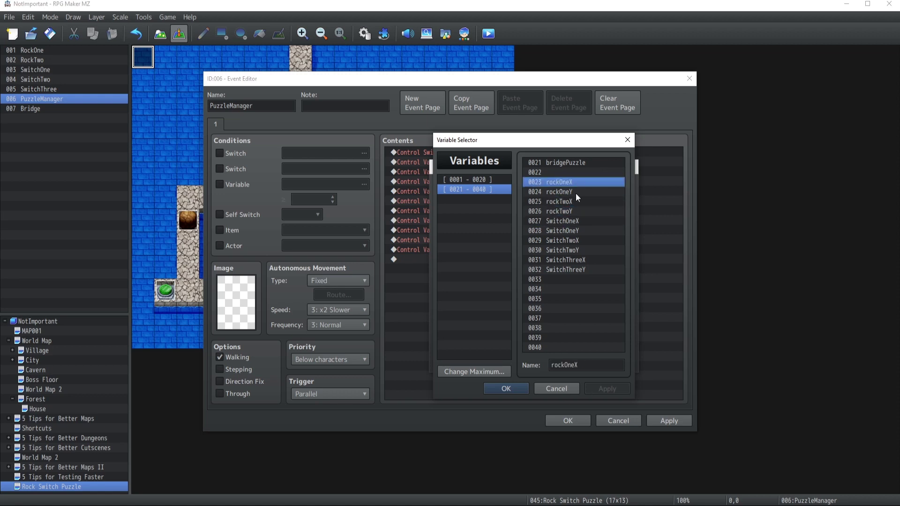
left_click(575, 202)
left_click(575, 212)
left_click(575, 202)
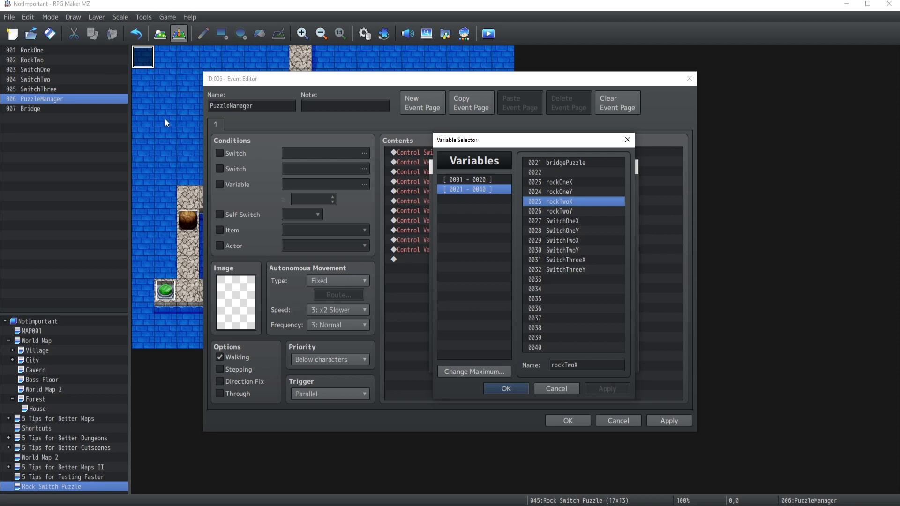
left_click(575, 183)
left_click(568, 210)
left_click(566, 221)
left_click(565, 240)
left_click(562, 258)
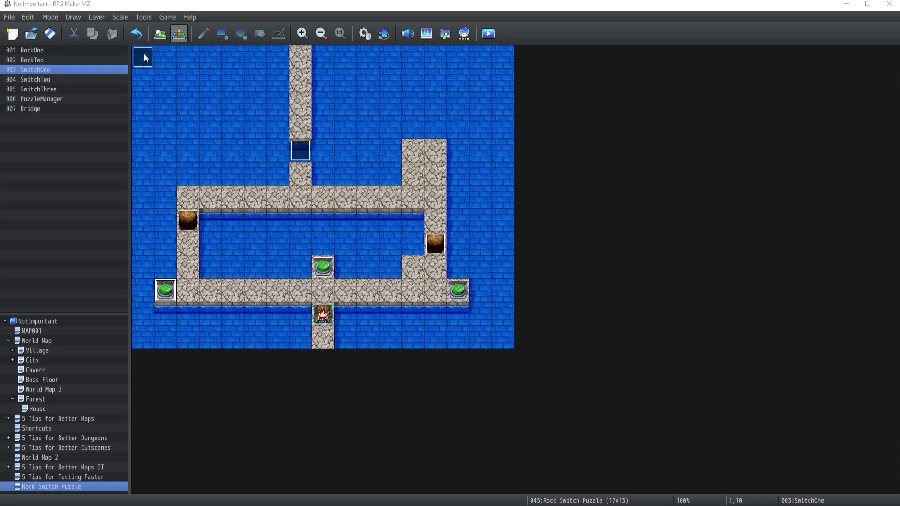
Select tiles on the puzzle map, ending on the SwitchOne event.
left_click(144, 57)
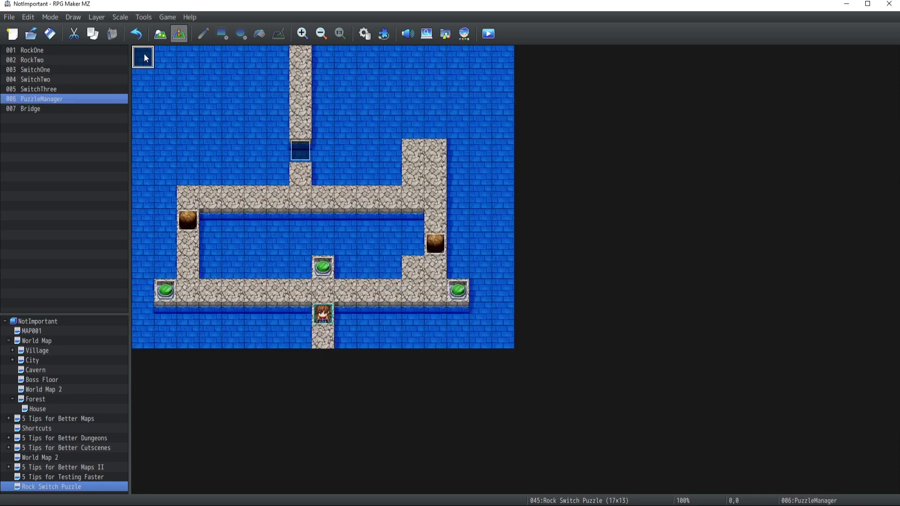
left_click(261, 246)
left_click(170, 293)
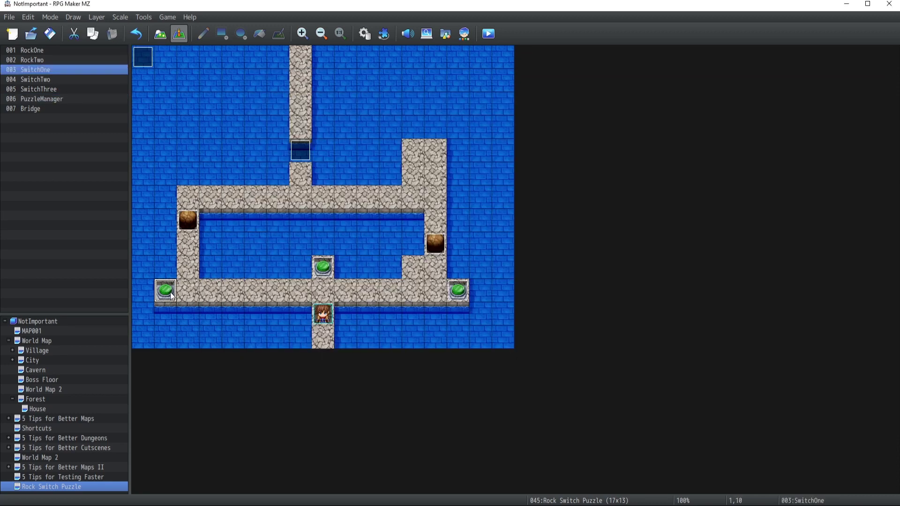